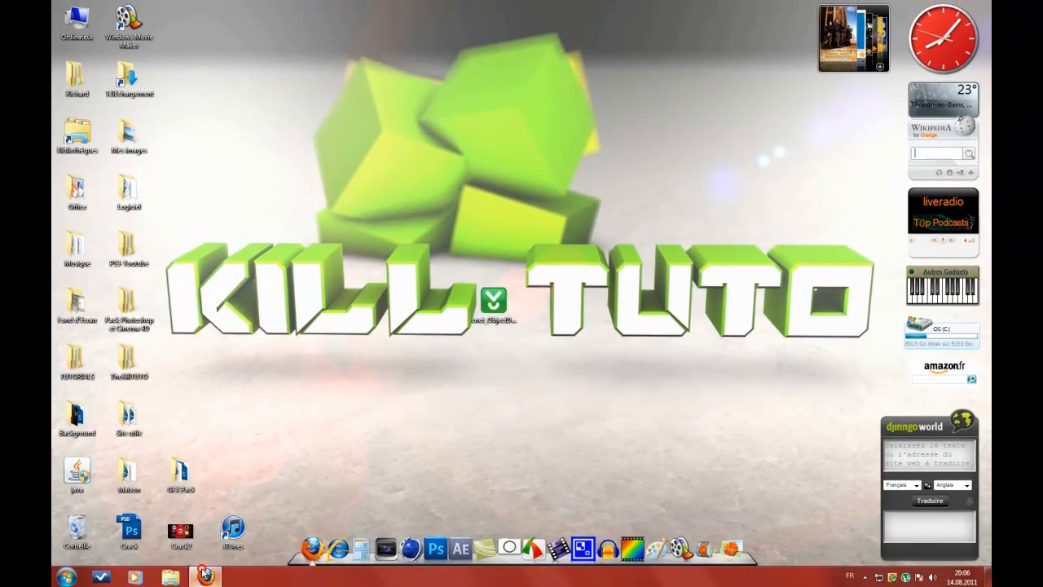
- Switch to Firefox and download the free version of ObjectDock from Stardock's version comparison page
left_click(204, 576)
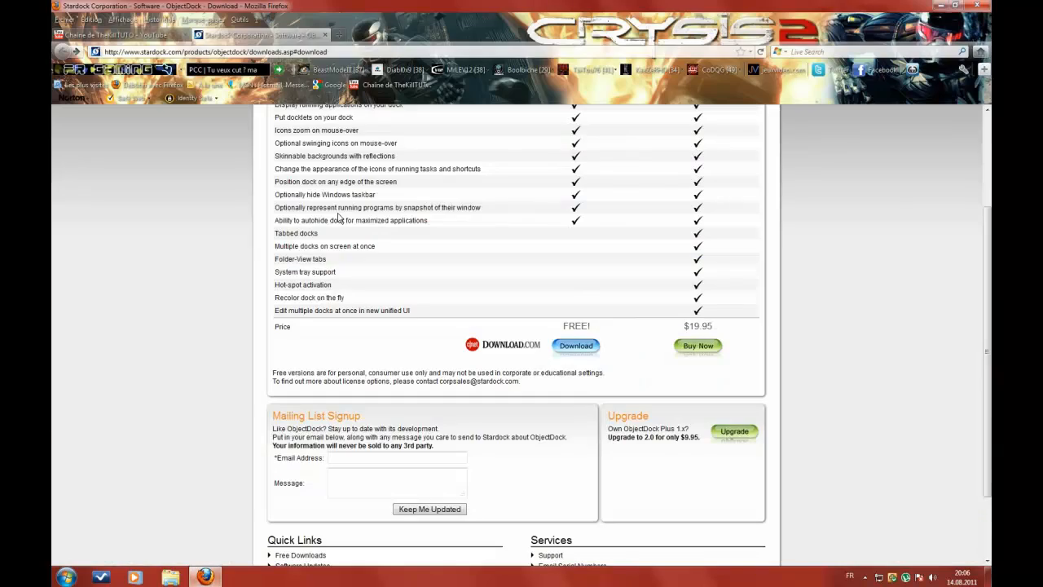
scroll(379, 251, "up", 3)
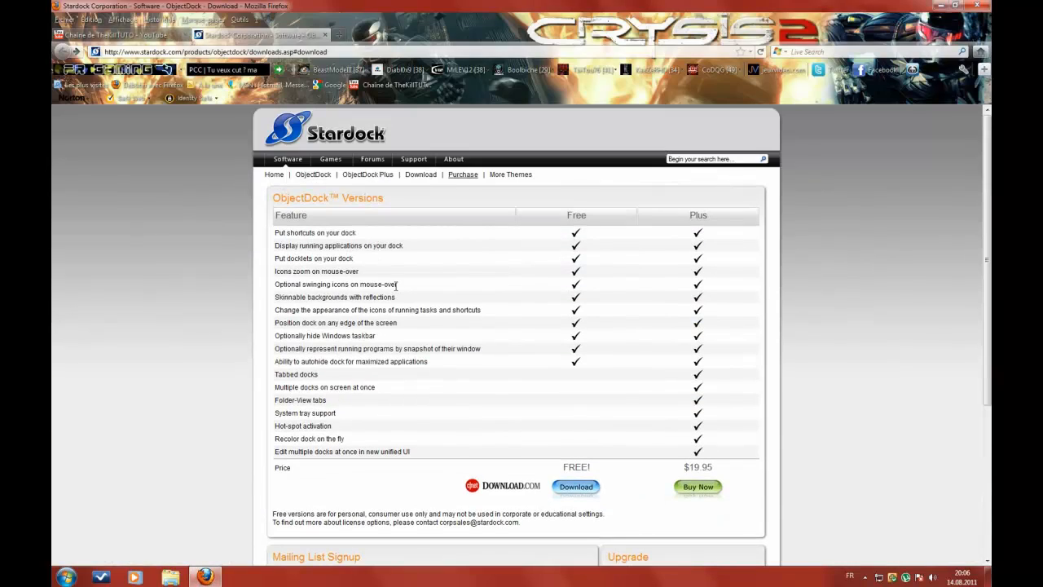
scroll(396, 285, "down", 2)
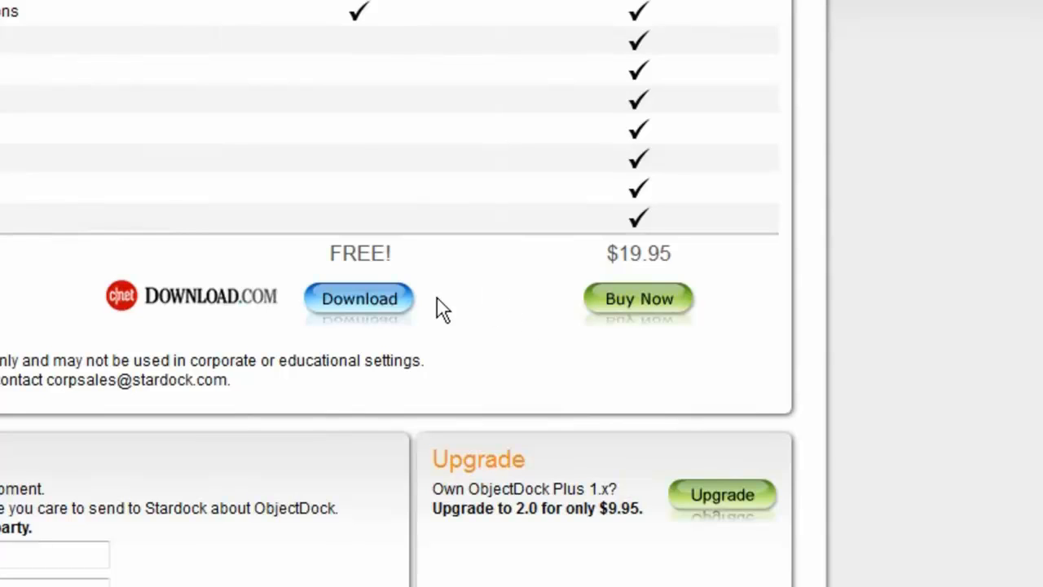
left_click(379, 302)
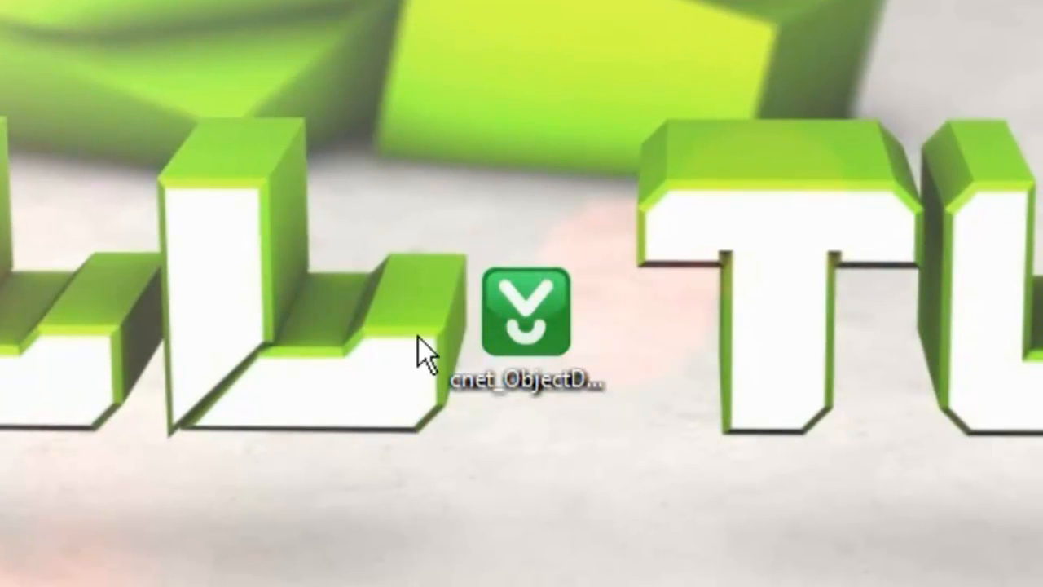
- Run the downloaded cnet_ObjectDock_free_exe installer and proceed to installing ObjectDock, leaving the FoxTab offer unselected
left_click(528, 322)
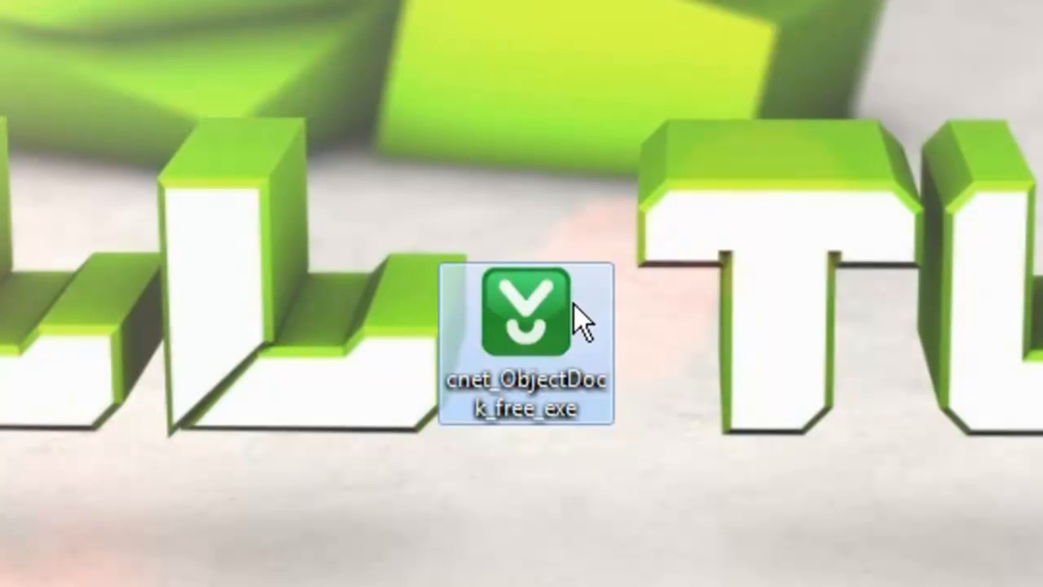
right_click(530, 307)
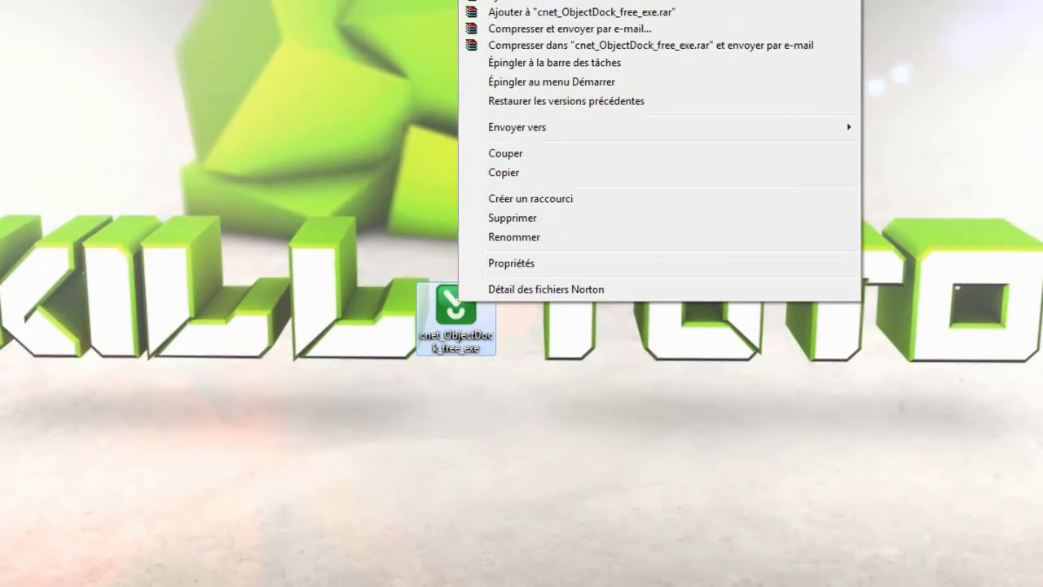
left_click(522, 399)
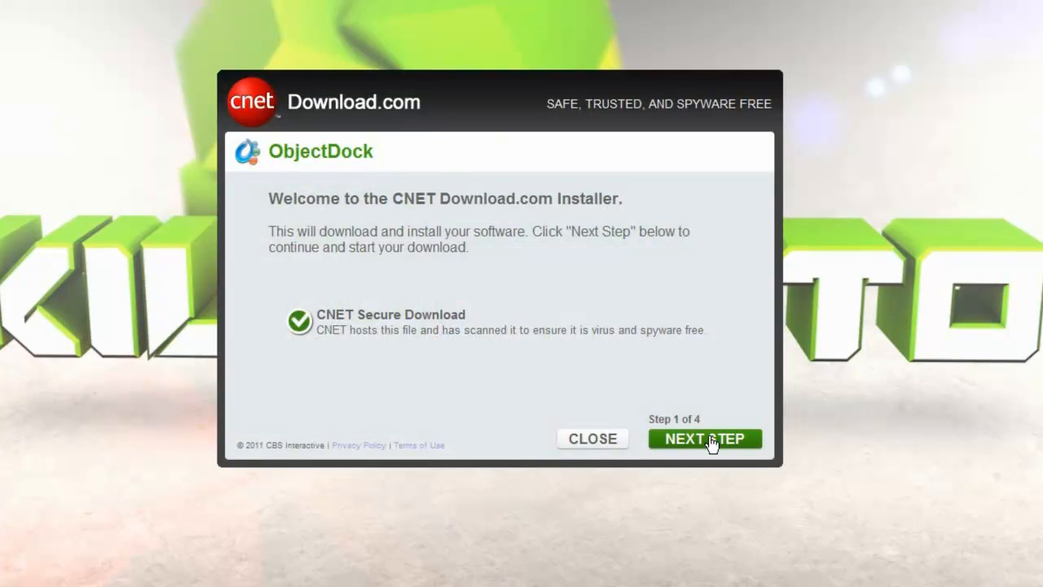
left_click(710, 441)
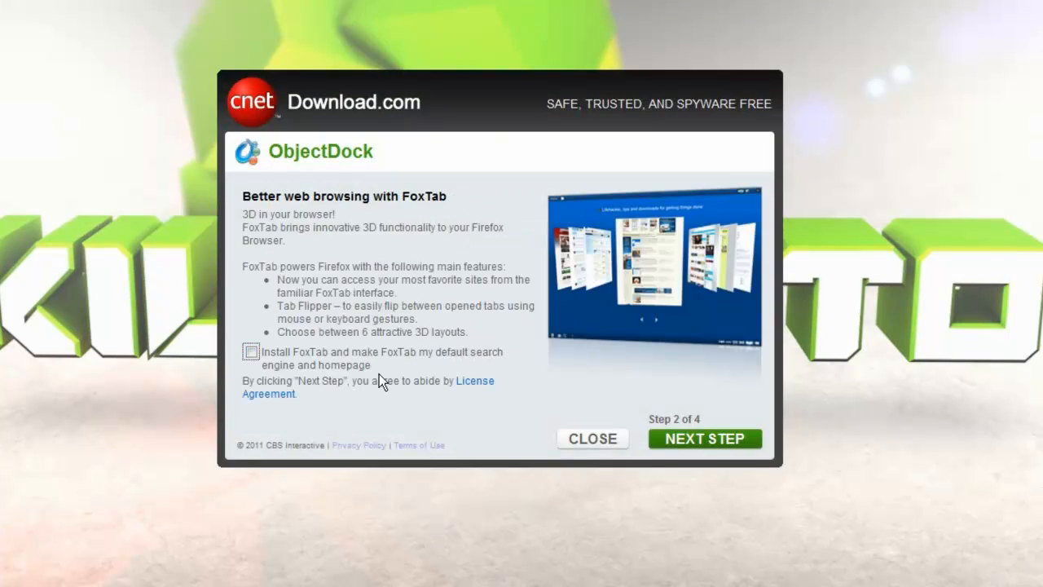
left_click(718, 441)
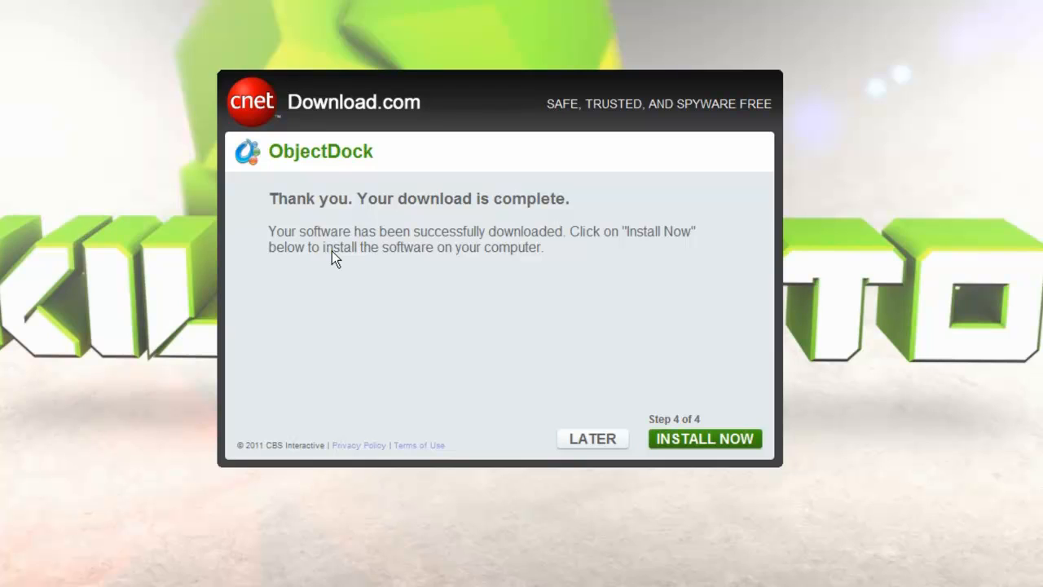
left_click(704, 440)
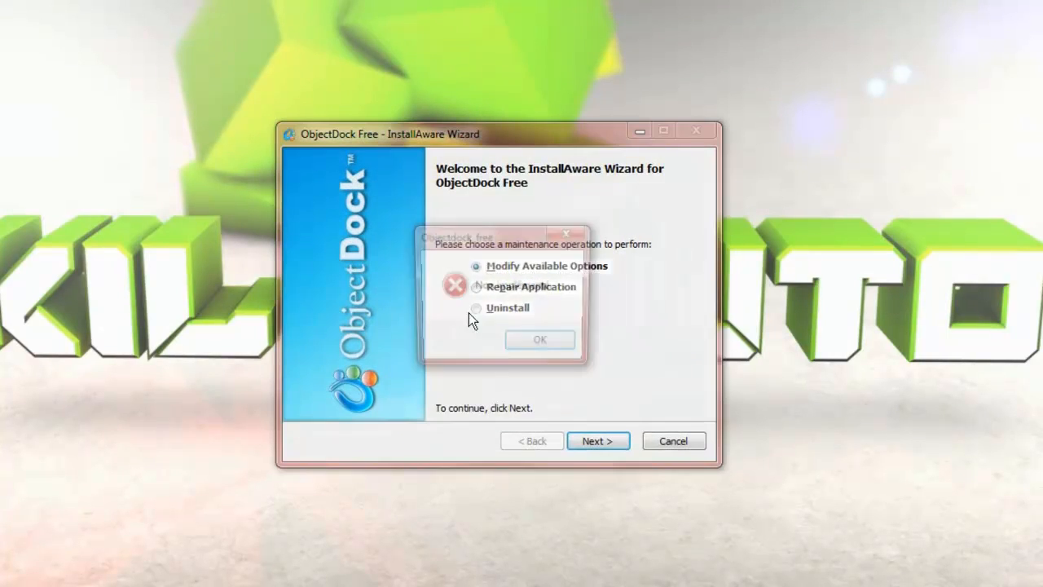
- Go through the ObjectDock Free setup wizard with Modify Available Options and cancel it before configuration begins
left_click(532, 343)
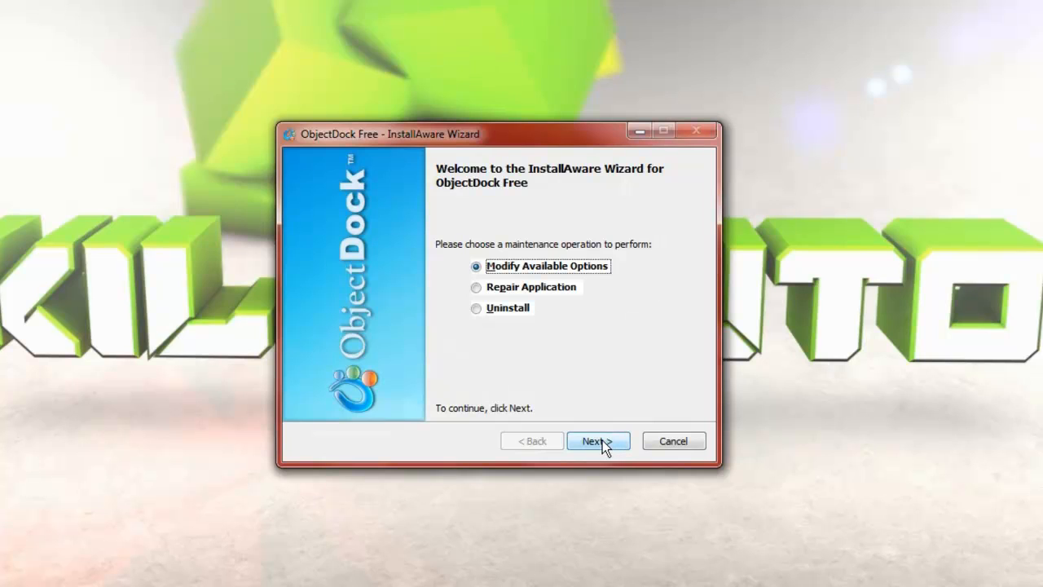
left_click(599, 441)
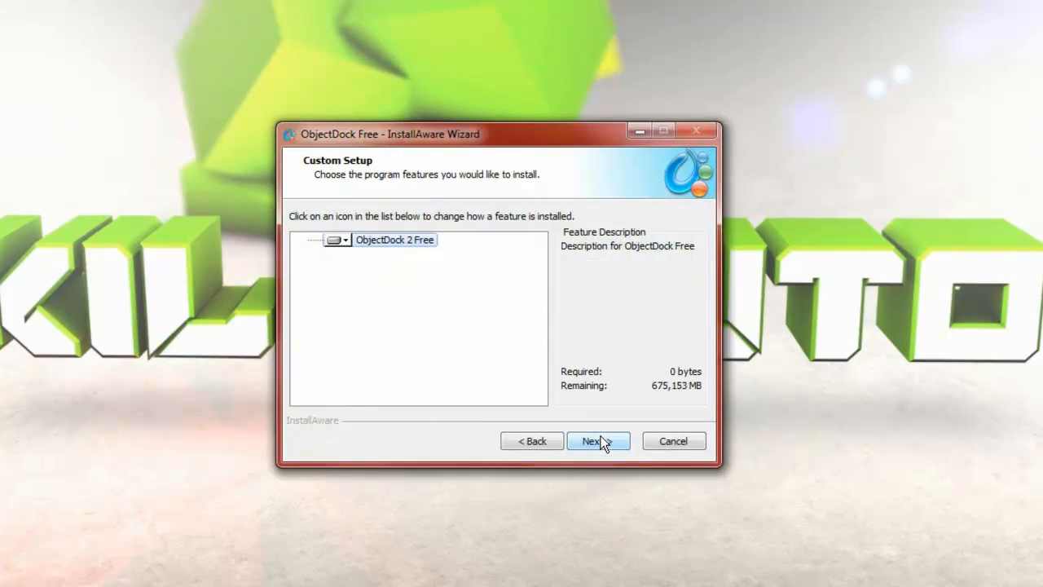
left_click(599, 440)
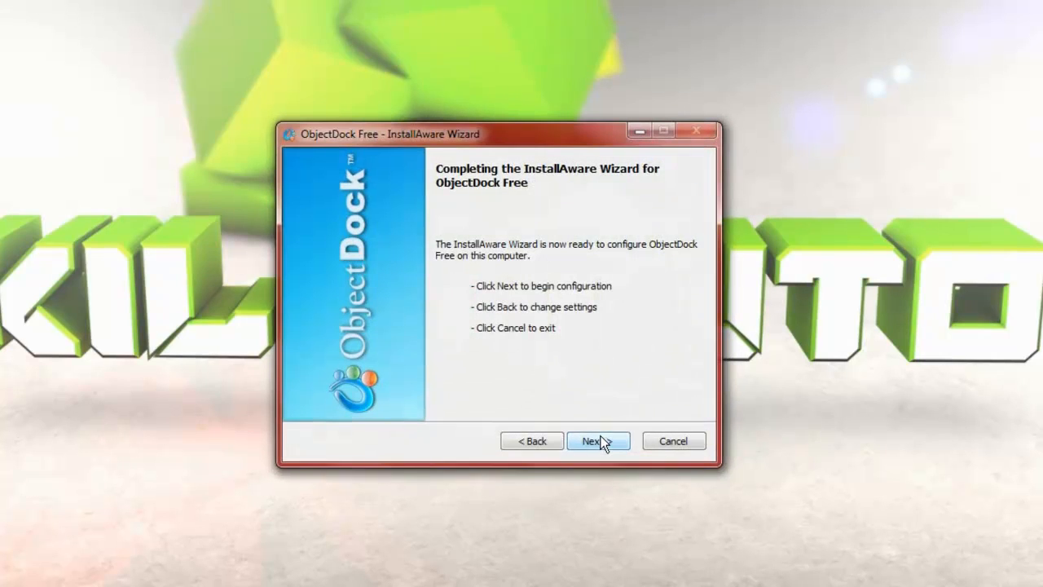
left_click(677, 441)
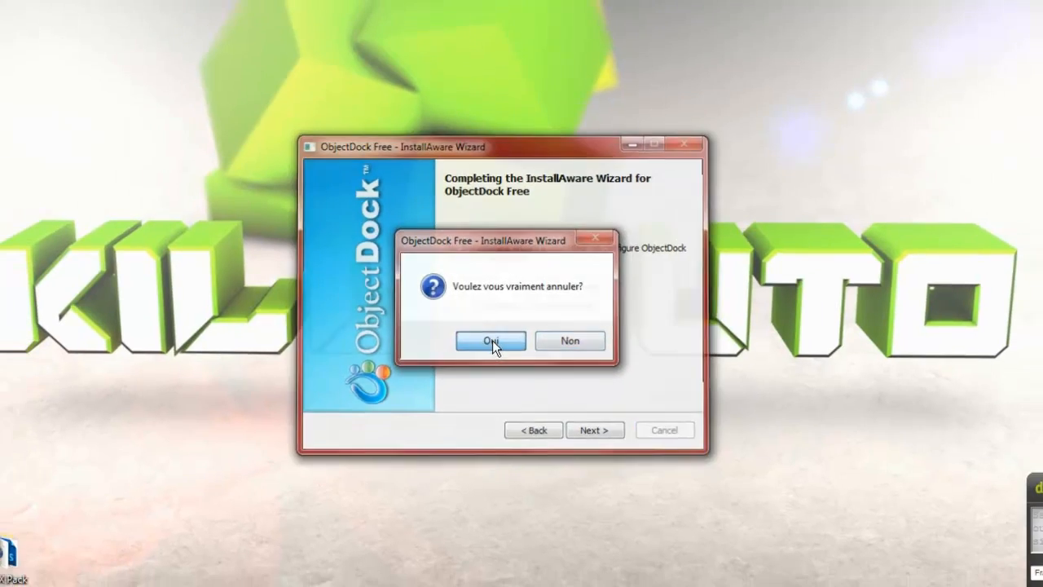
left_click(495, 344)
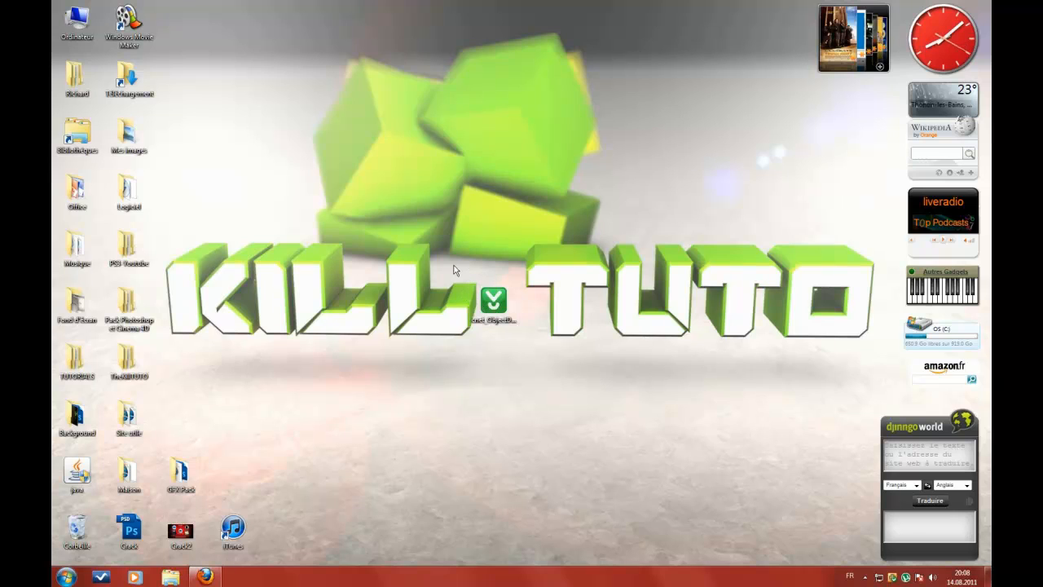
- Open the ObjectDockFree folder inside Program Files (x86)\Stardock on the OS (C:) drive
left_click(515, 330)
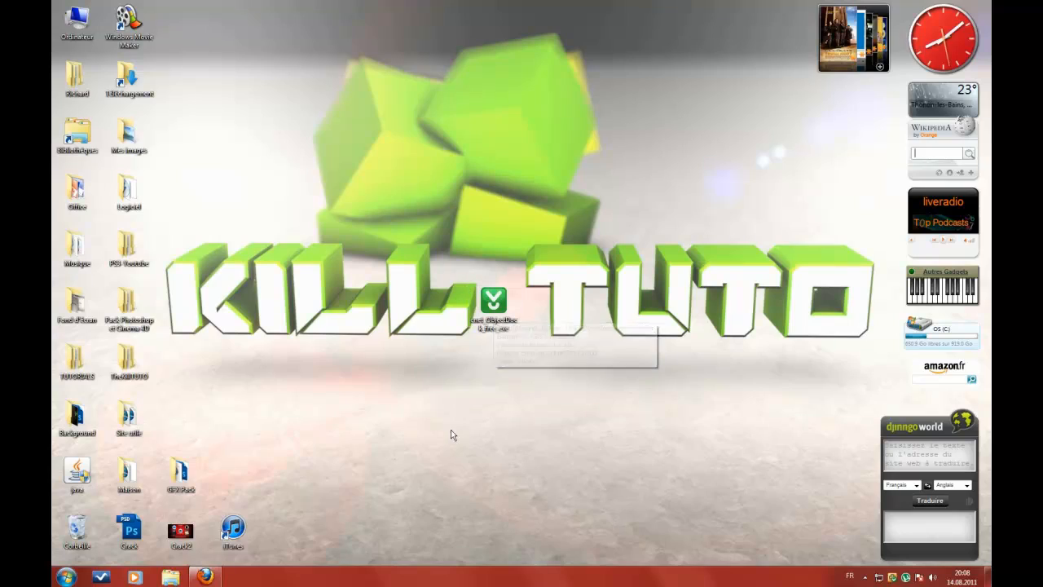
double_click(80, 30)
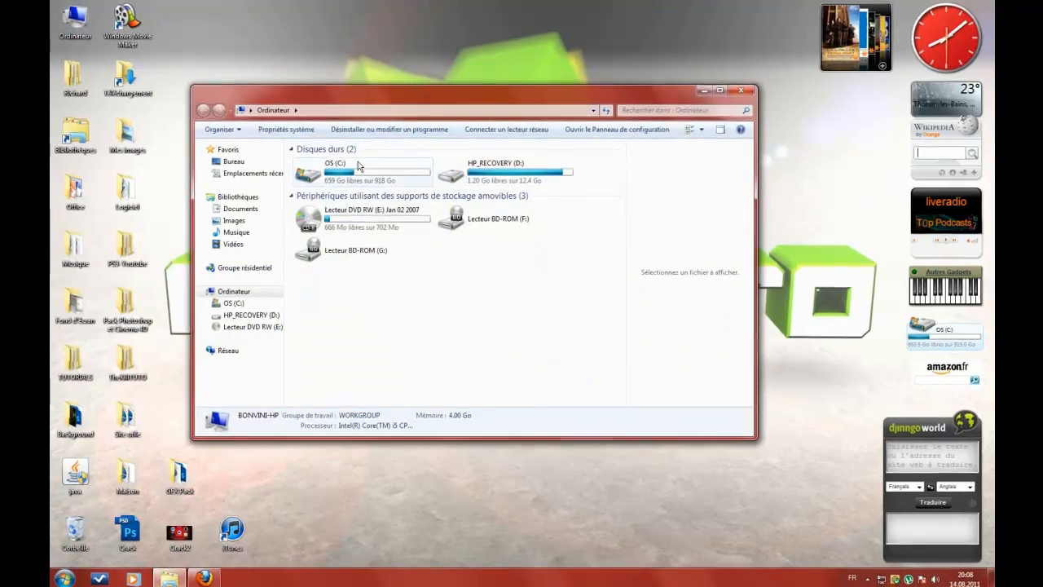
double_click(347, 160)
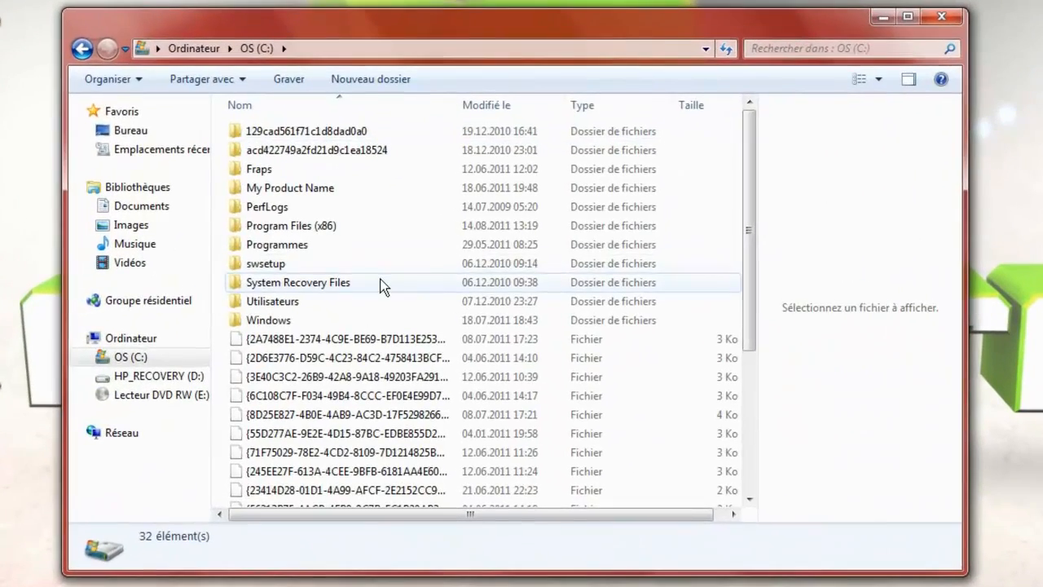
double_click(342, 226)
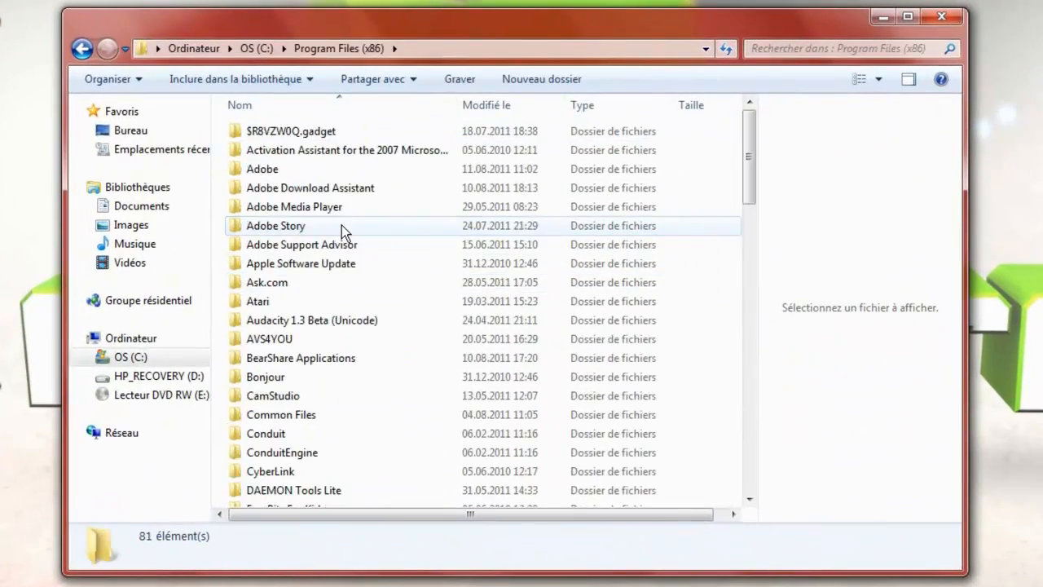
scroll(341, 226, "down", 13)
scroll(341, 225, "down", 2)
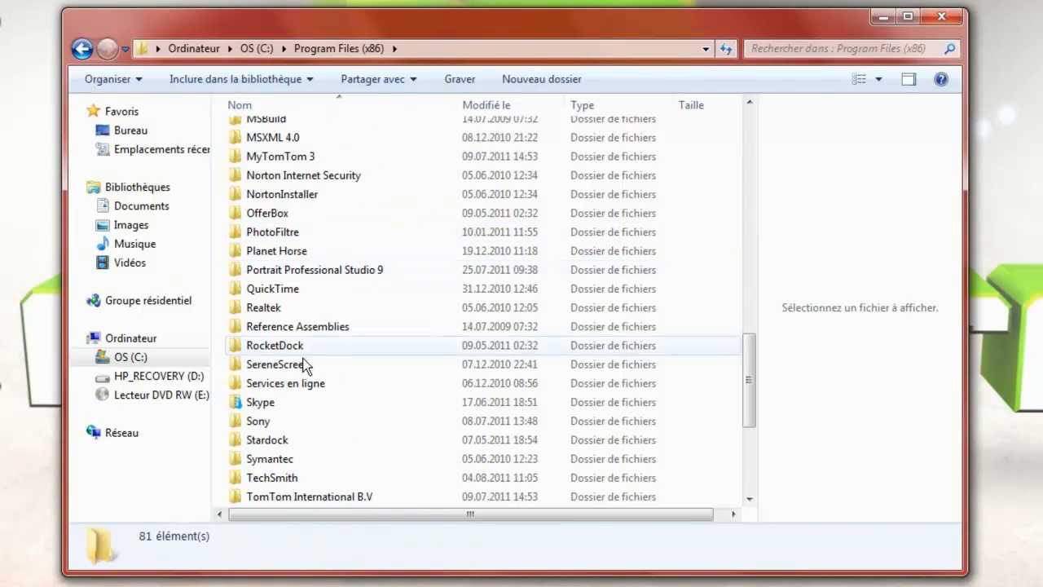
double_click(277, 446)
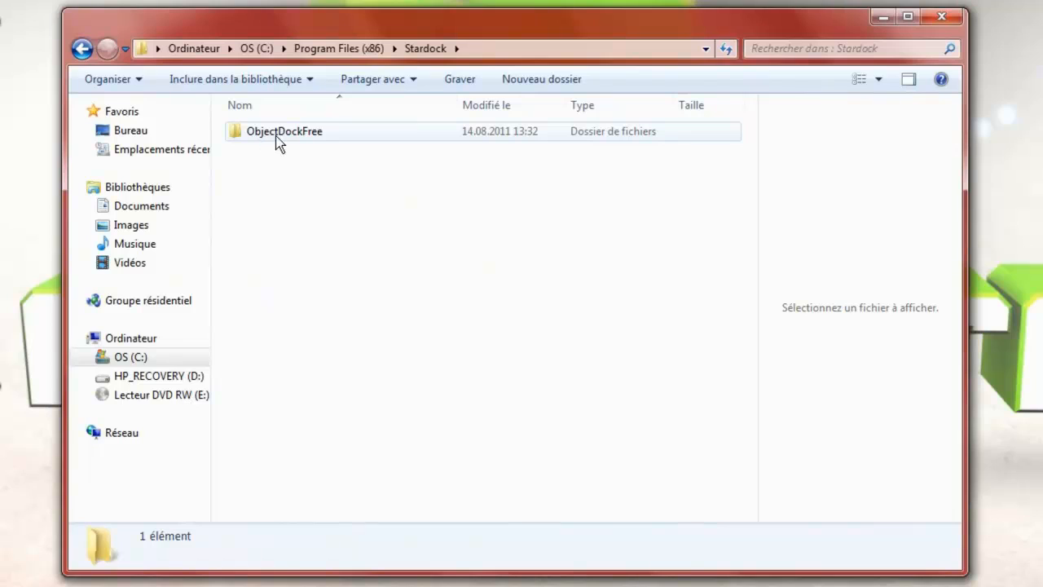
double_click(316, 137)
- Launch the ObjectDock application from the ObjectDockFree folder and close the folder window
scroll(359, 251, "down", 1)
scroll(360, 250, "down", 5)
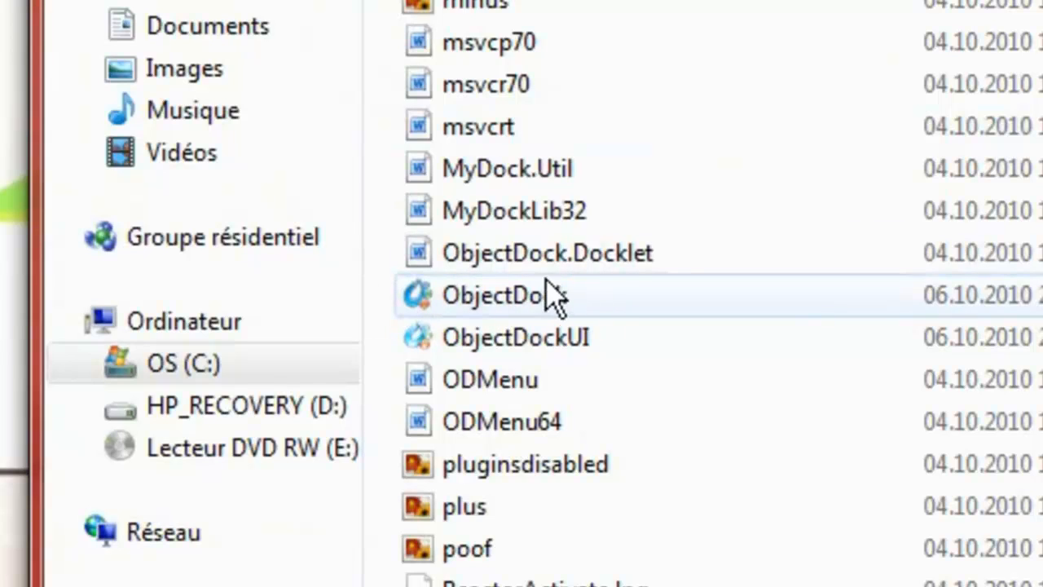
mouse_move(491, 353)
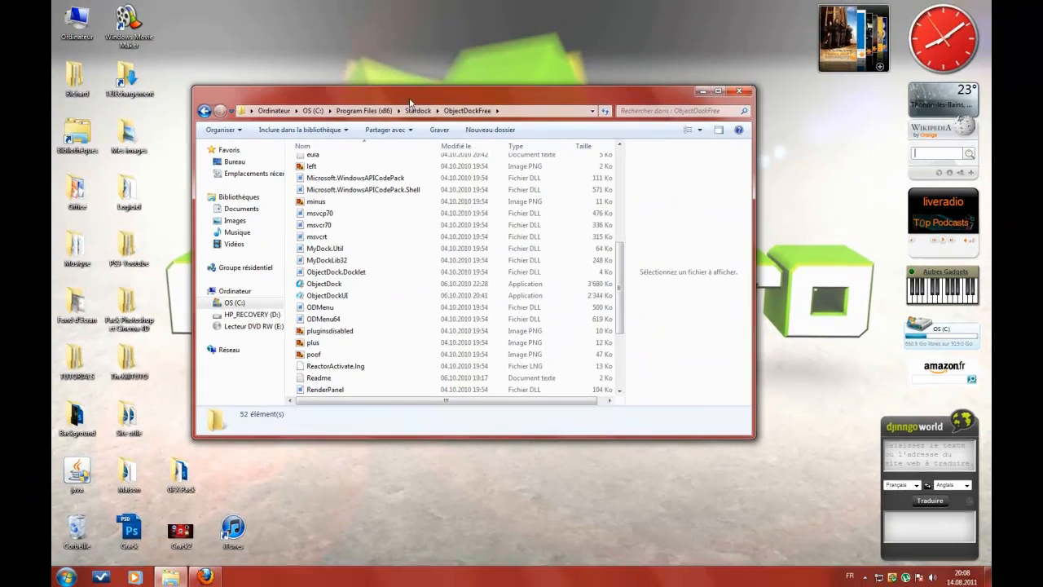
left_click_drag(409, 101, 434, 111)
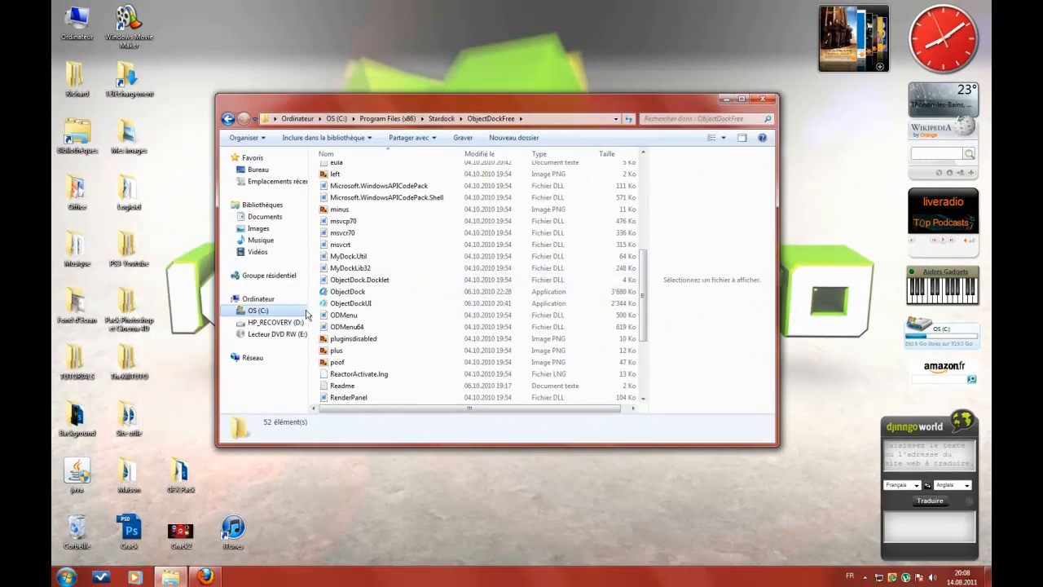
left_click_drag(643, 309, 643, 311)
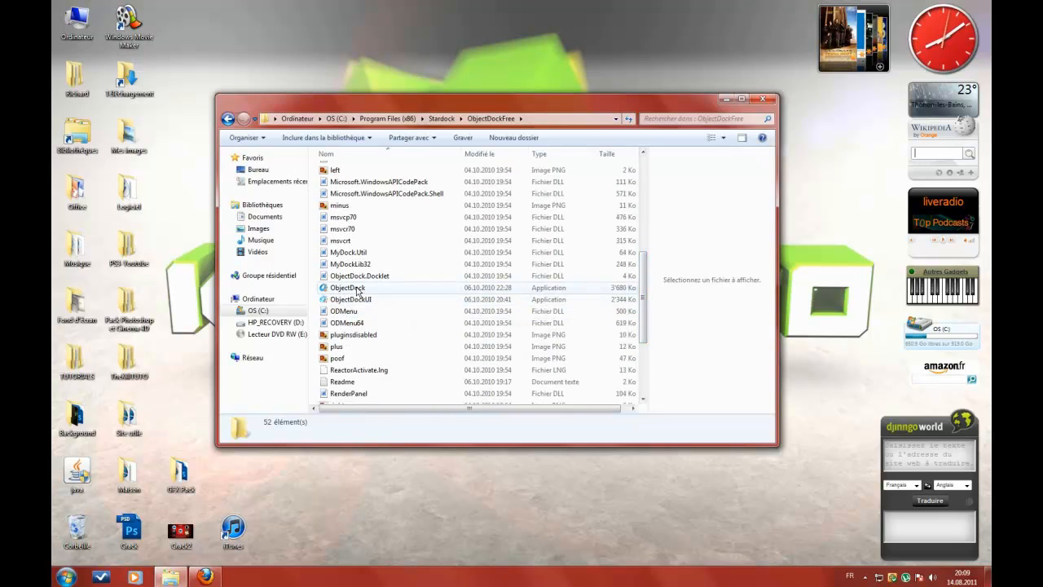
left_click(67, 577)
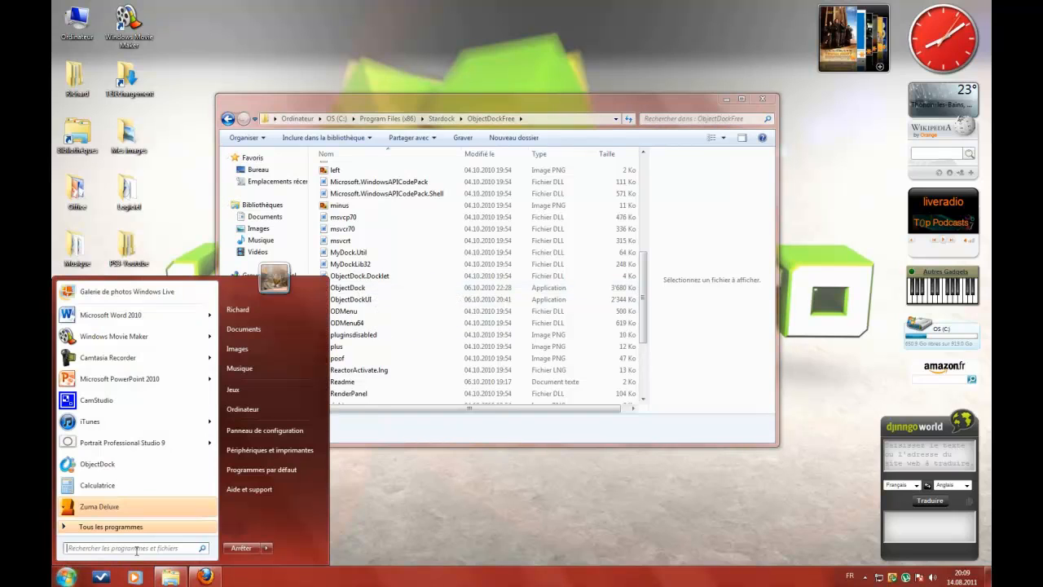
left_click(439, 483)
left_click(357, 290)
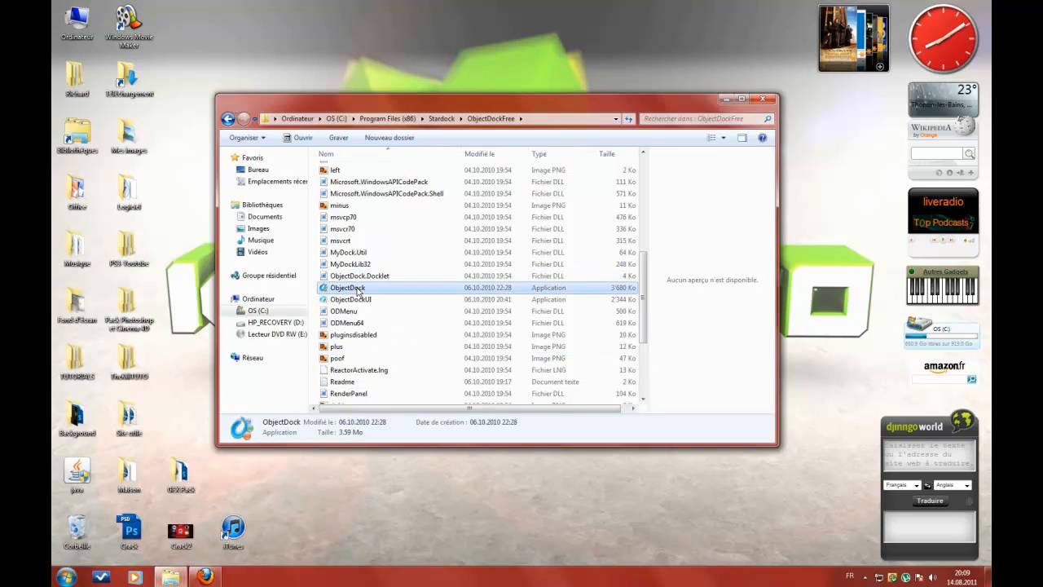
double_click(356, 290)
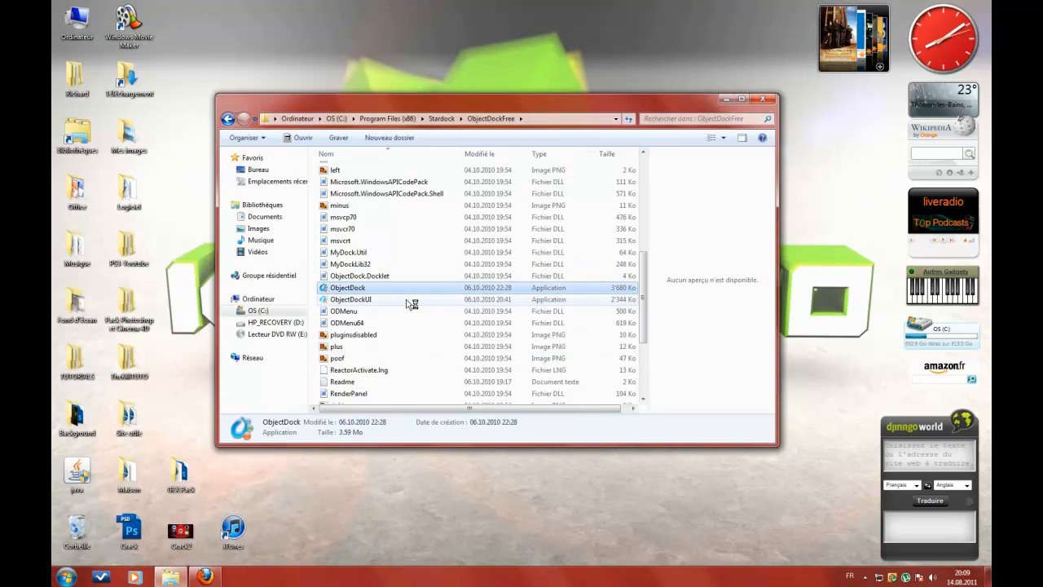
left_click(760, 103)
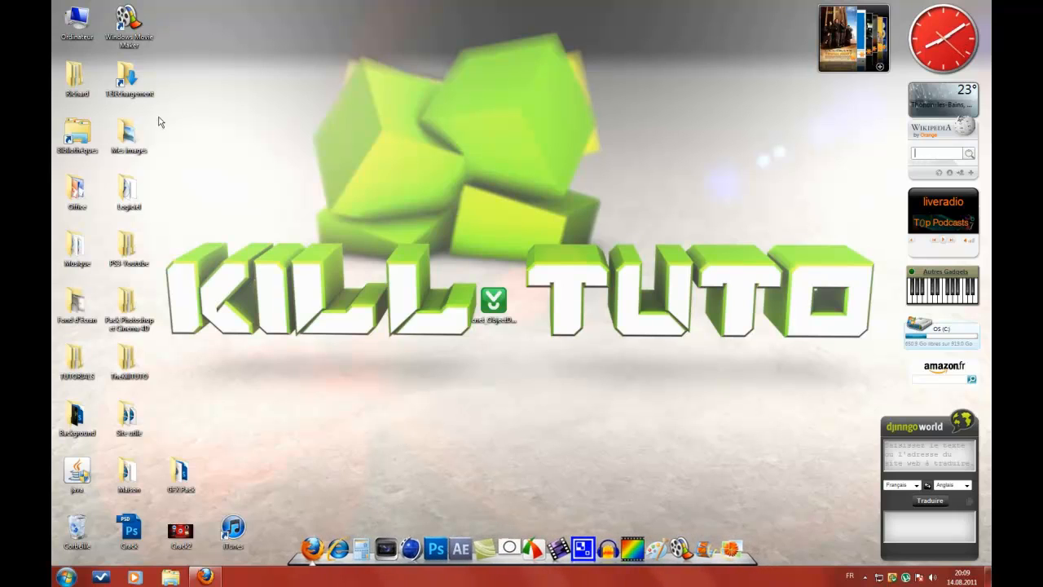
- Add the Adobe Download Assistant shortcut from the desktop's Logiciel folder to the dock and remove it again
double_click(129, 189)
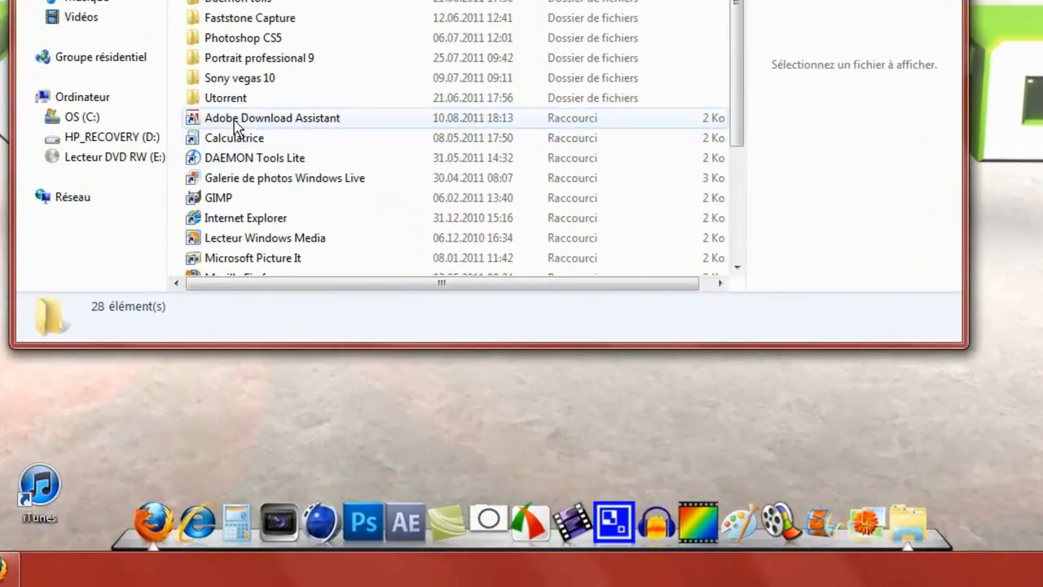
left_click_drag(280, 122, 469, 538)
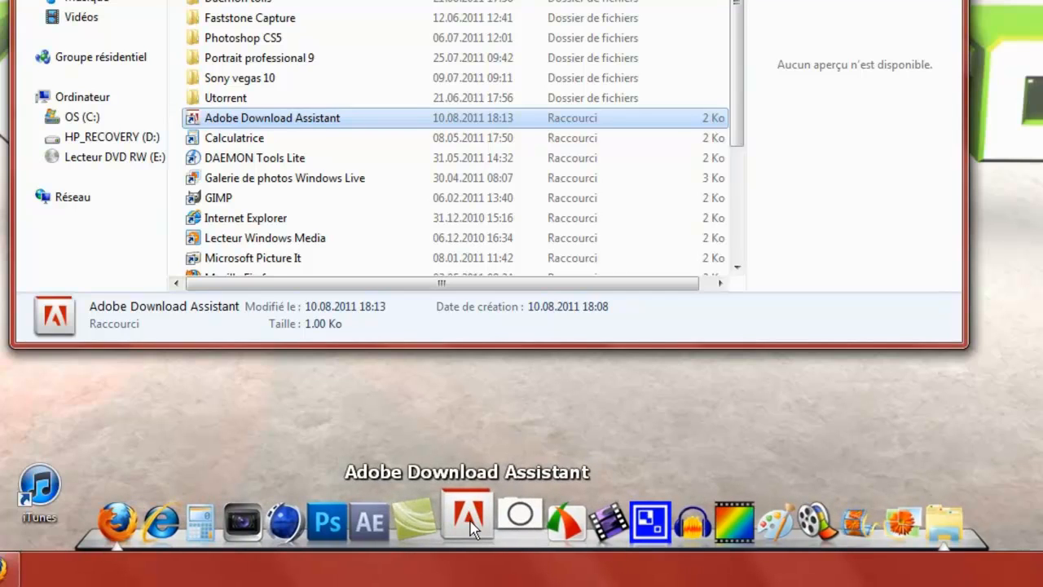
left_click_drag(471, 528, 457, 420)
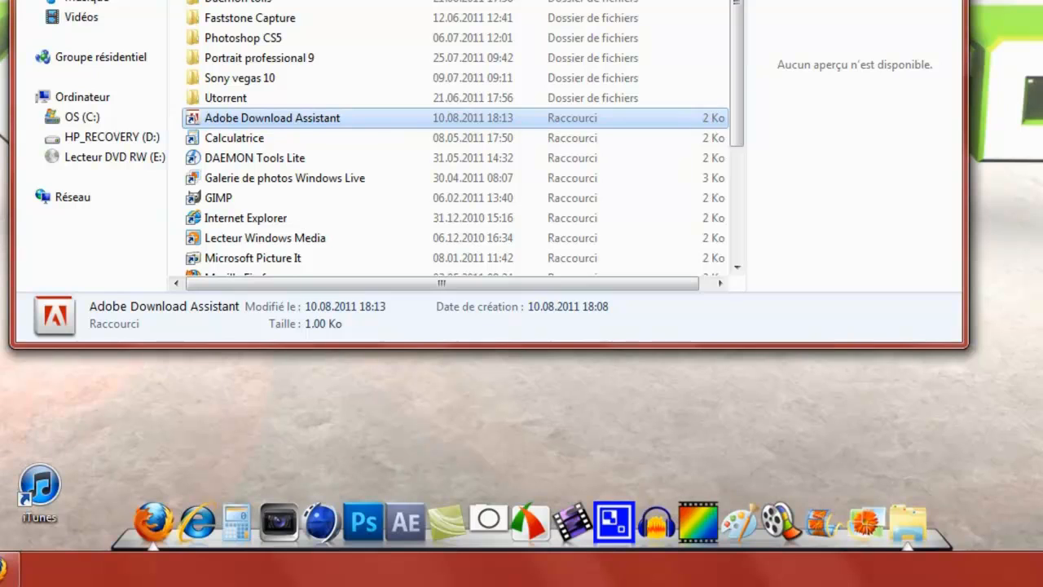
left_click(946, 0)
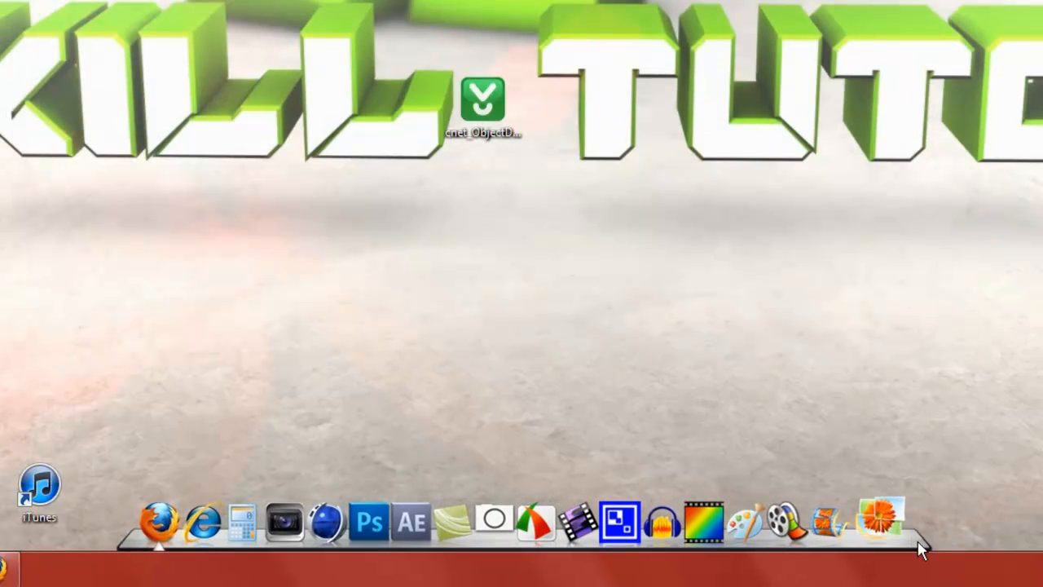
- Open the dock's options and look through the View and Position choices
right_click(938, 547)
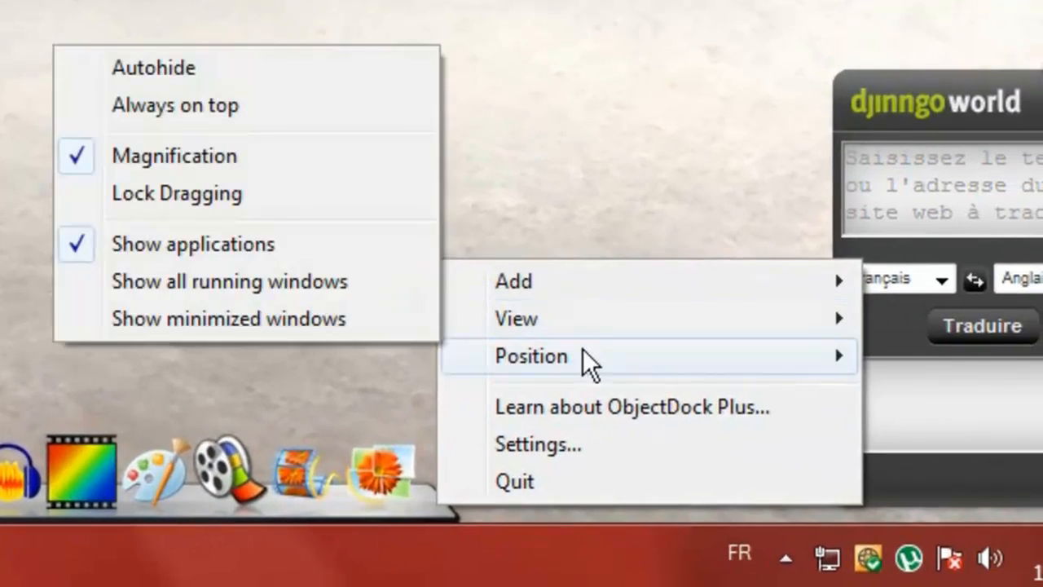
mouse_move(1009, 462)
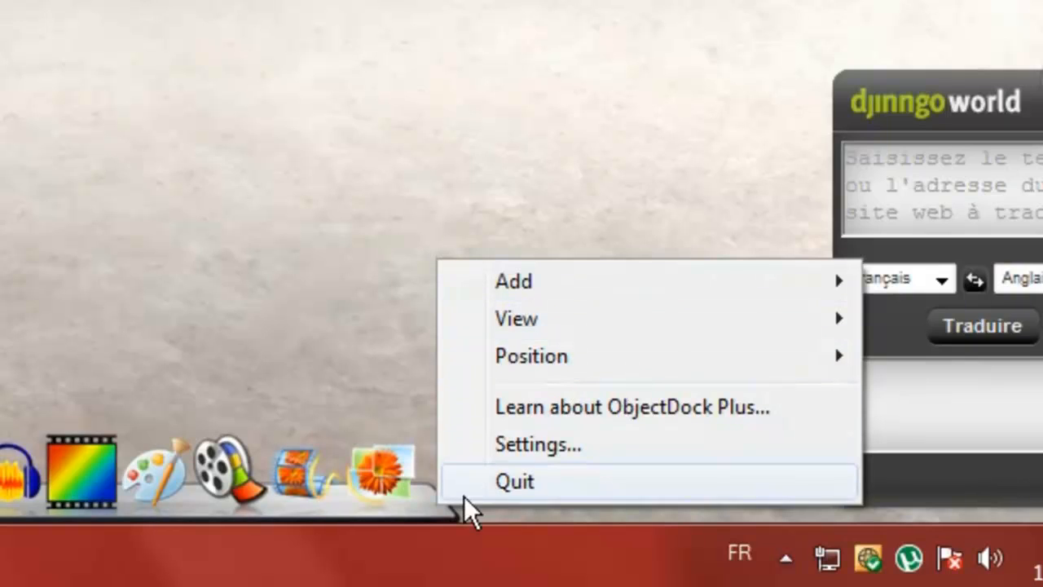
left_click(228, 67)
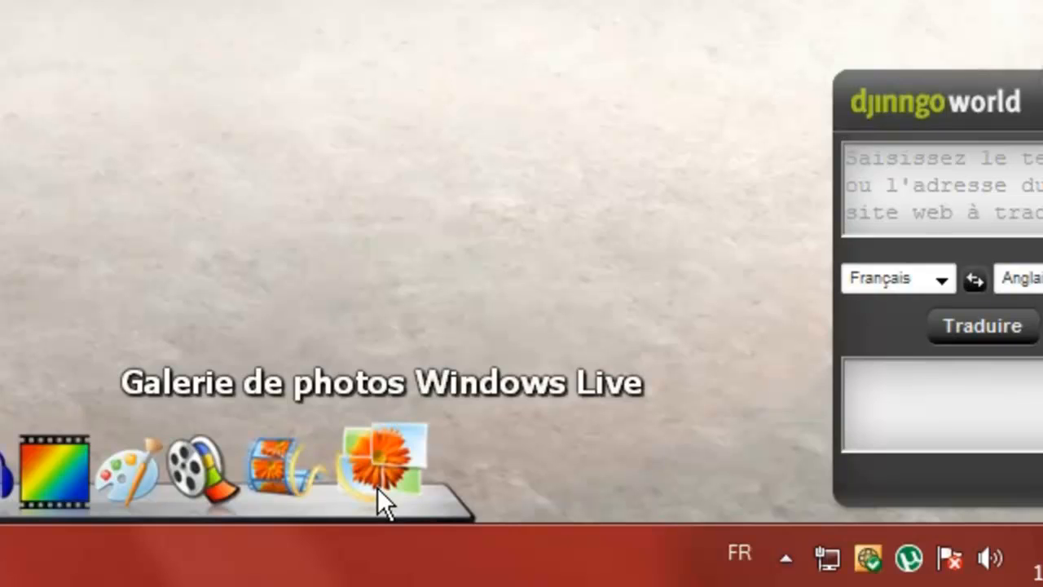
- Turn on Autohide for the dock, check how the dock behaves, and turn Autohide off again
right_click(438, 507)
mouse_move(550, 357)
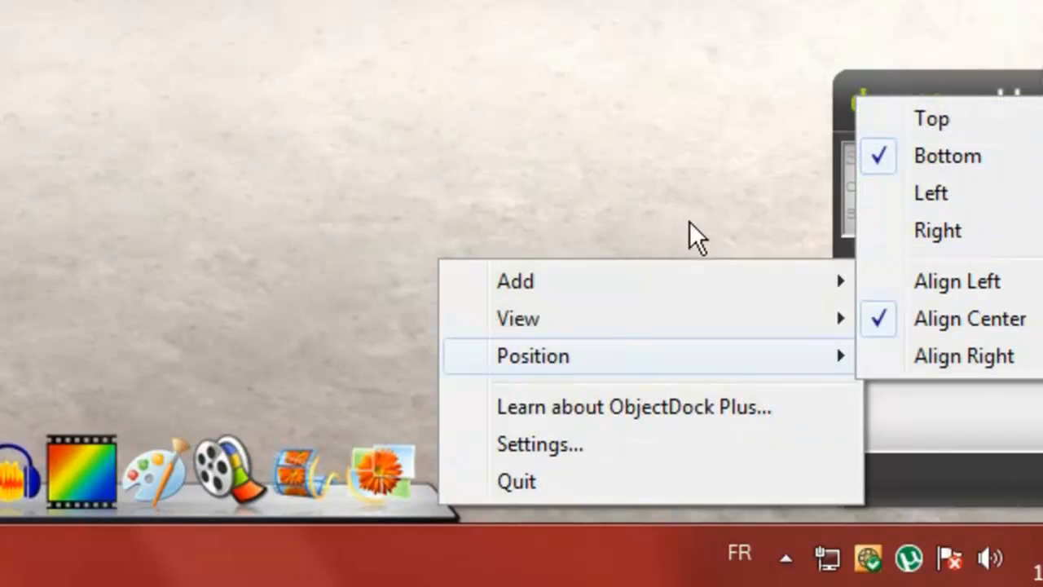
mouse_move(530, 326)
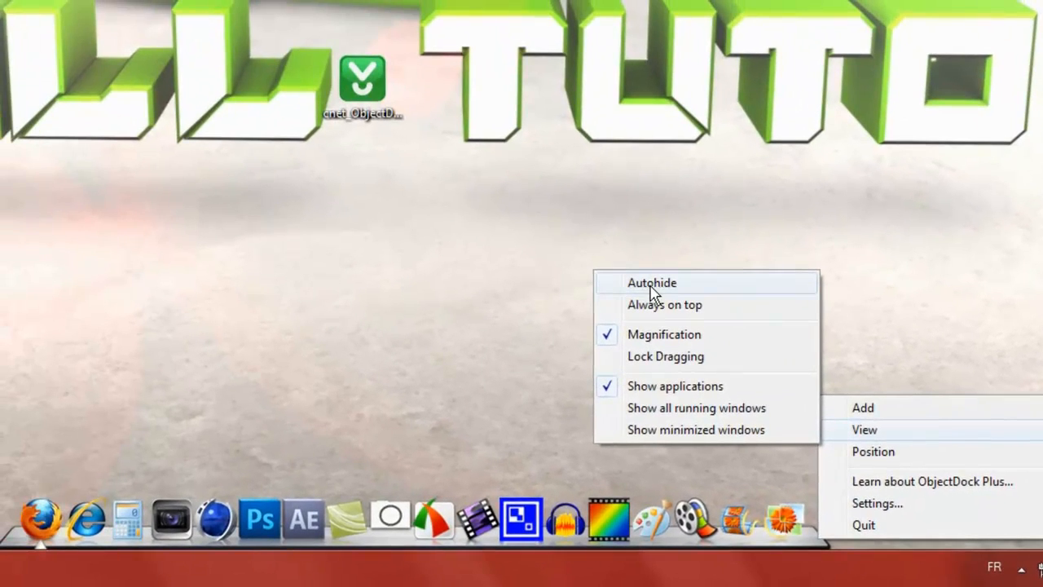
left_click(652, 285)
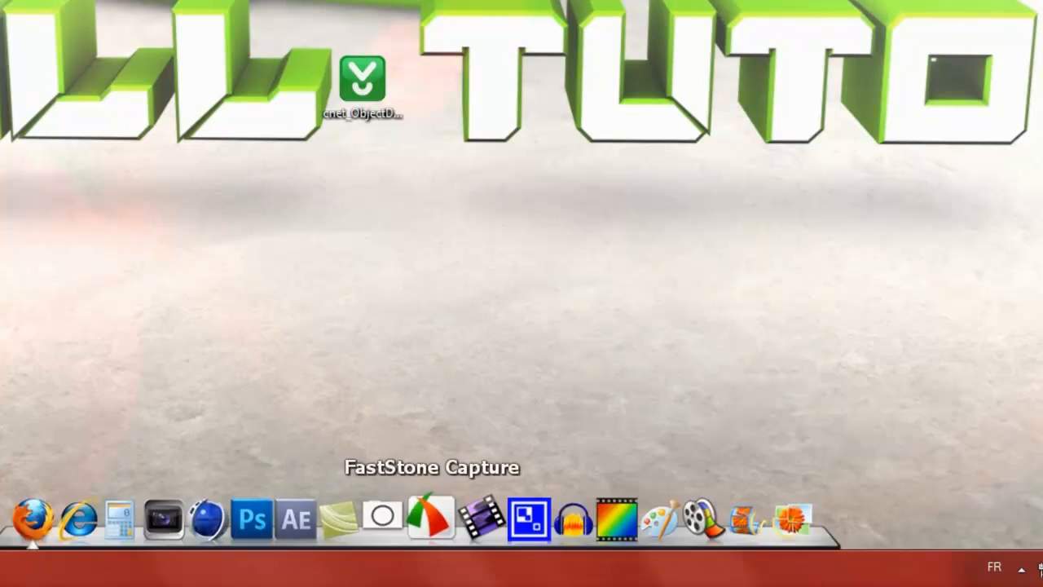
right_click(821, 536)
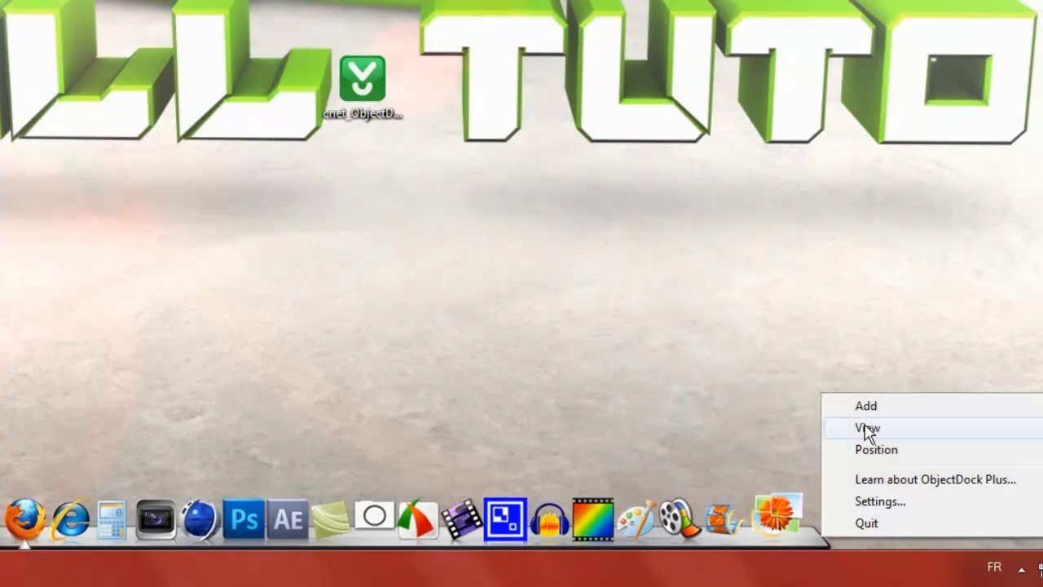
mouse_move(840, 435)
left_click(721, 434)
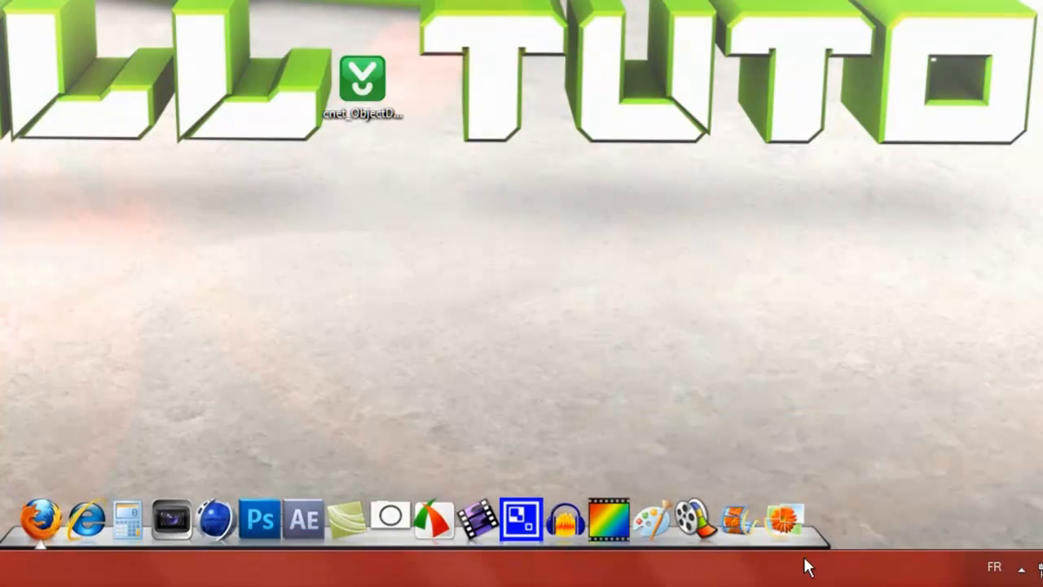
- Turn off the dock's icon Magnification, check the icons without it, and turn it back on
right_click(817, 542)
mouse_move(892, 432)
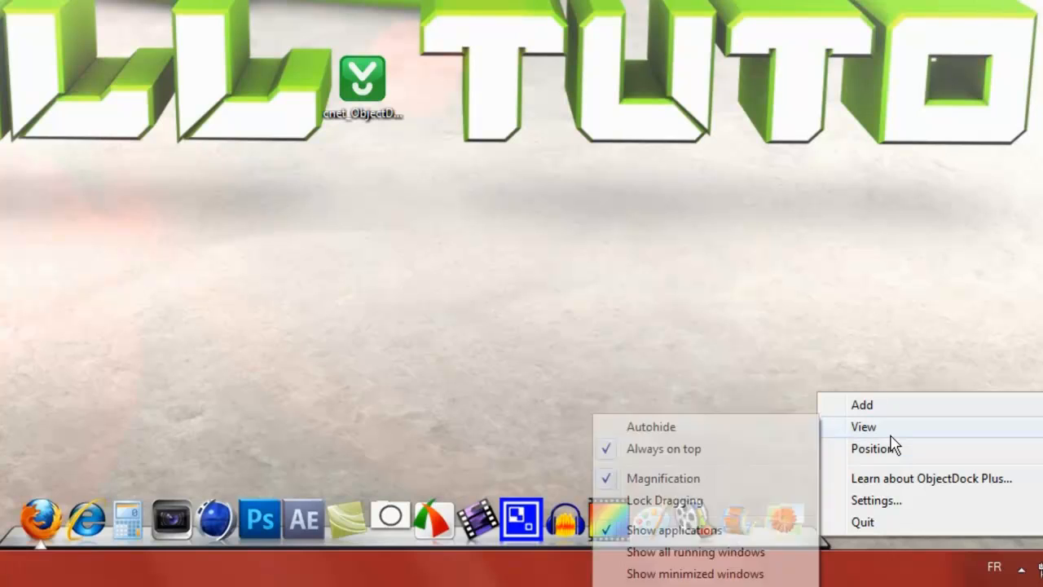
left_click(737, 477)
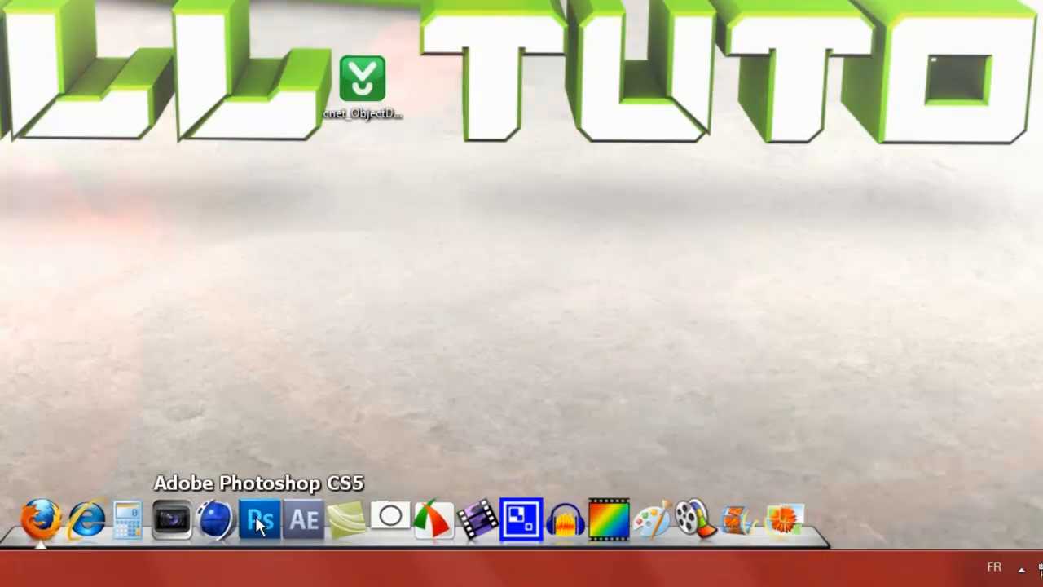
right_click(816, 541)
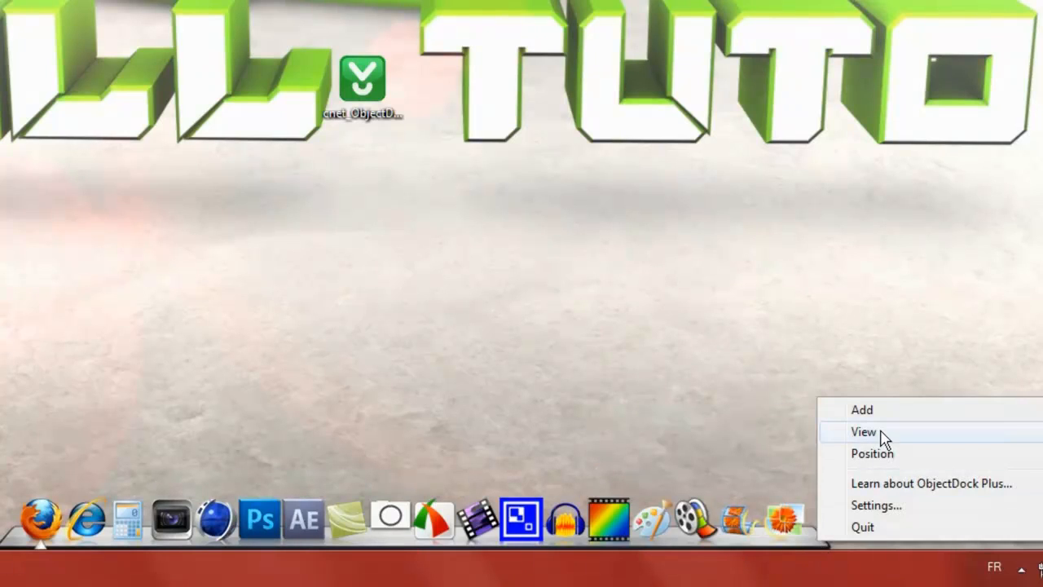
mouse_move(857, 430)
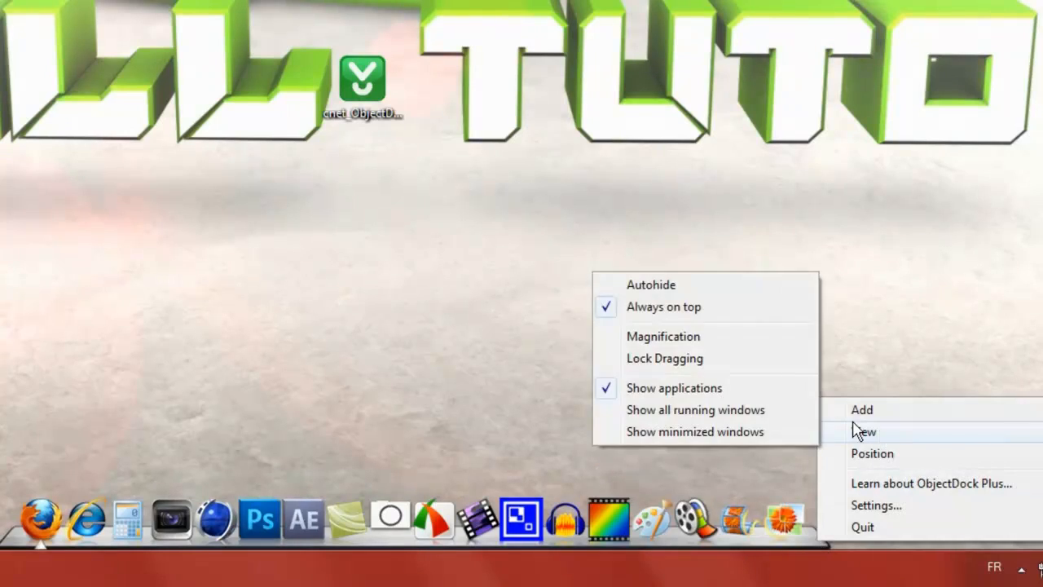
left_click(673, 342)
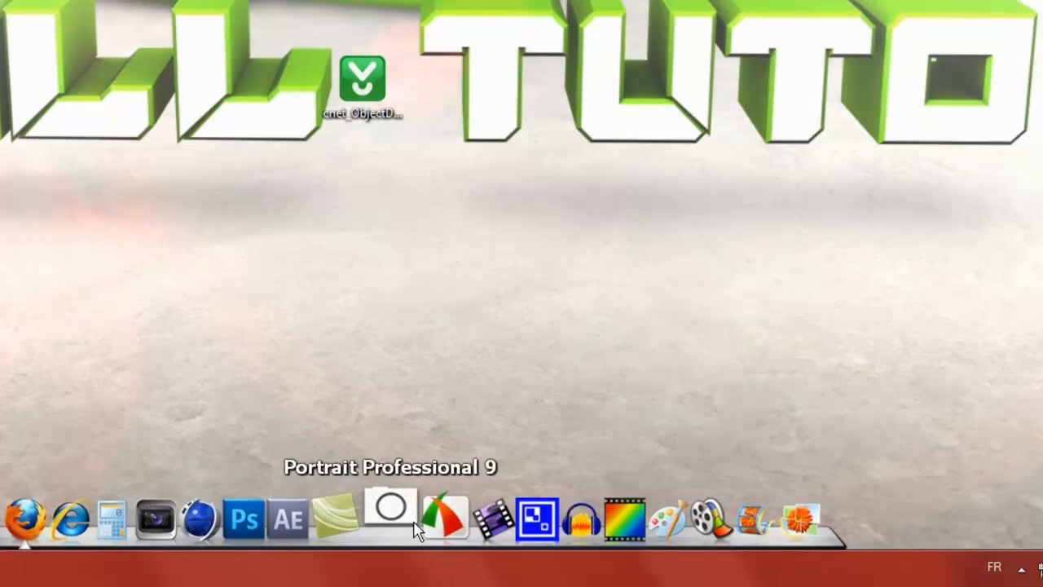
- Examine the docklets that can be added to the dock and leave without adding one
right_click(820, 534)
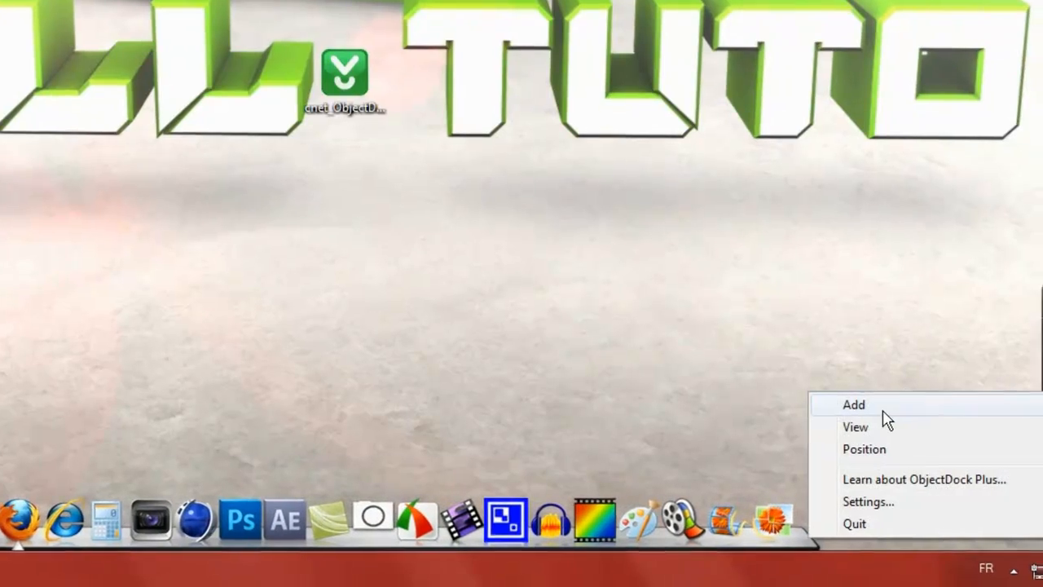
mouse_move(883, 412)
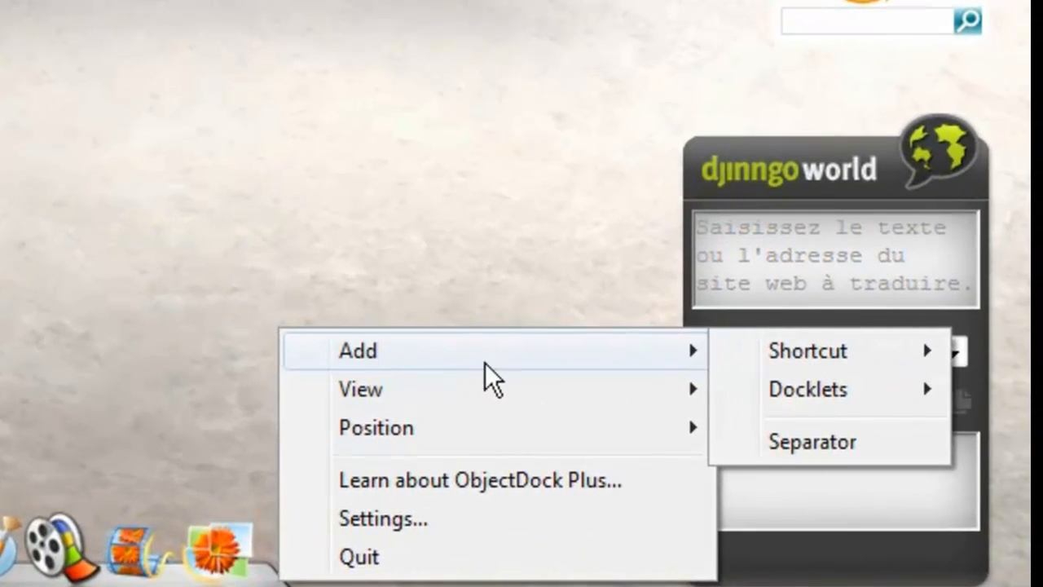
mouse_move(815, 389)
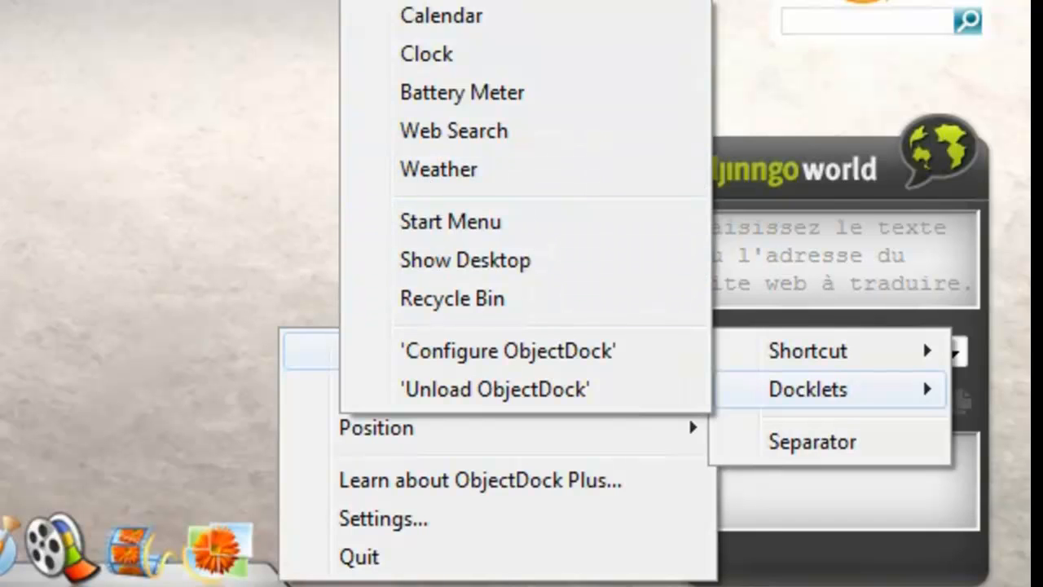
left_click(285, 585)
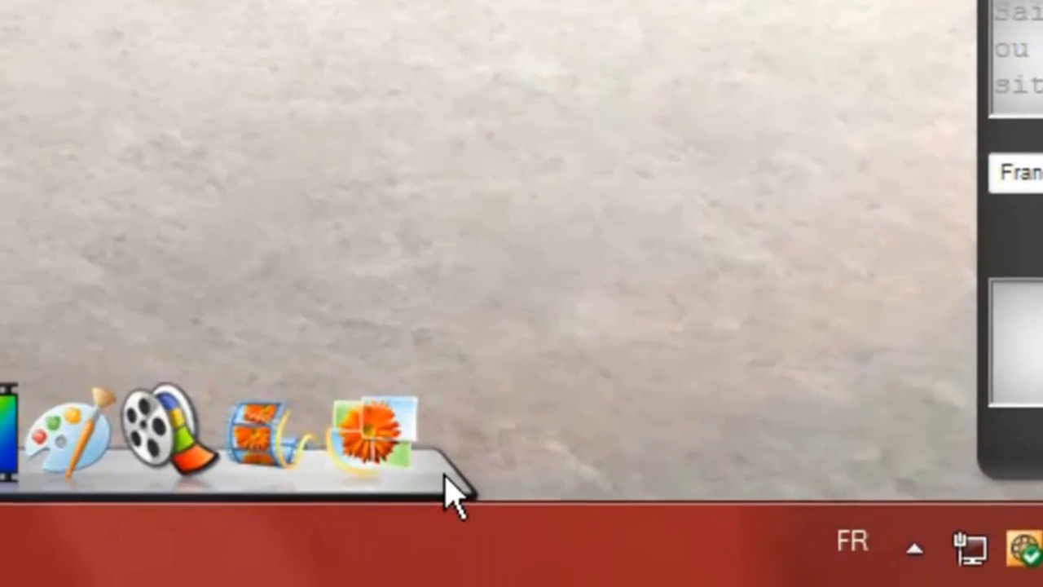
- Open the ObjectDock settings and try the Quicklaunch Dock's alignment along the screen edge, leaving it centered
right_click(282, 583)
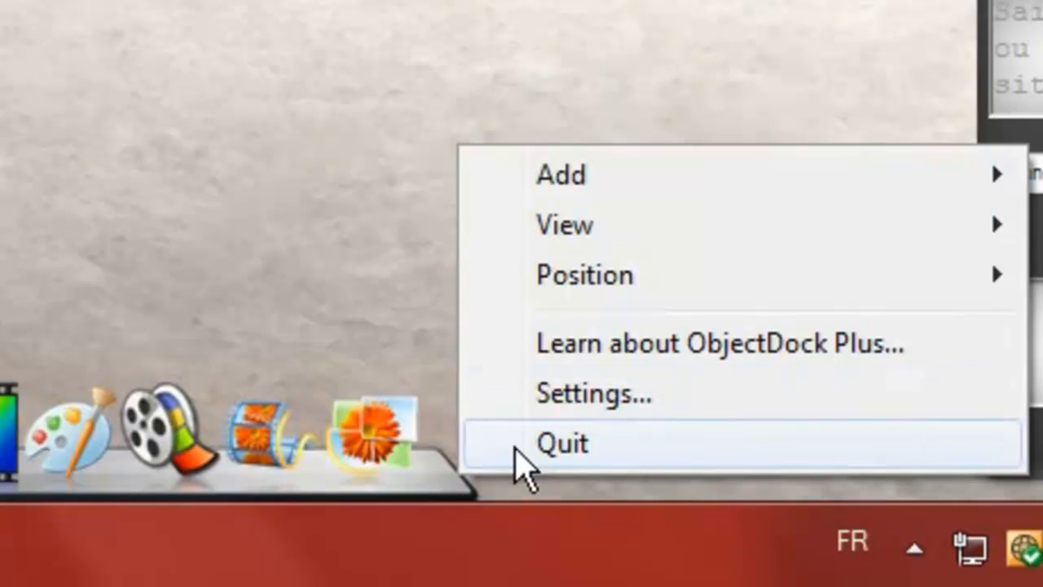
left_click(624, 397)
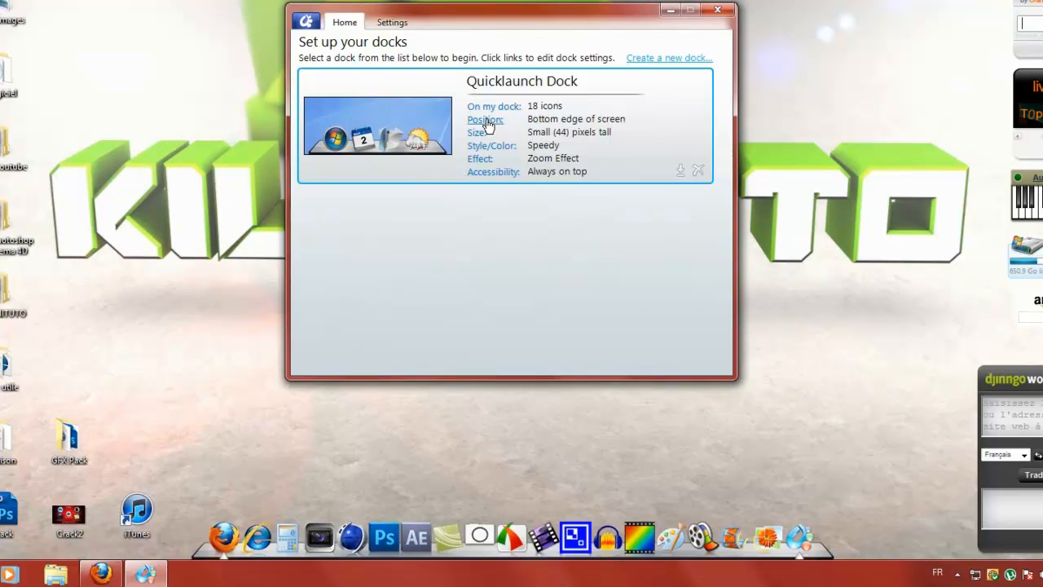
left_click(487, 122)
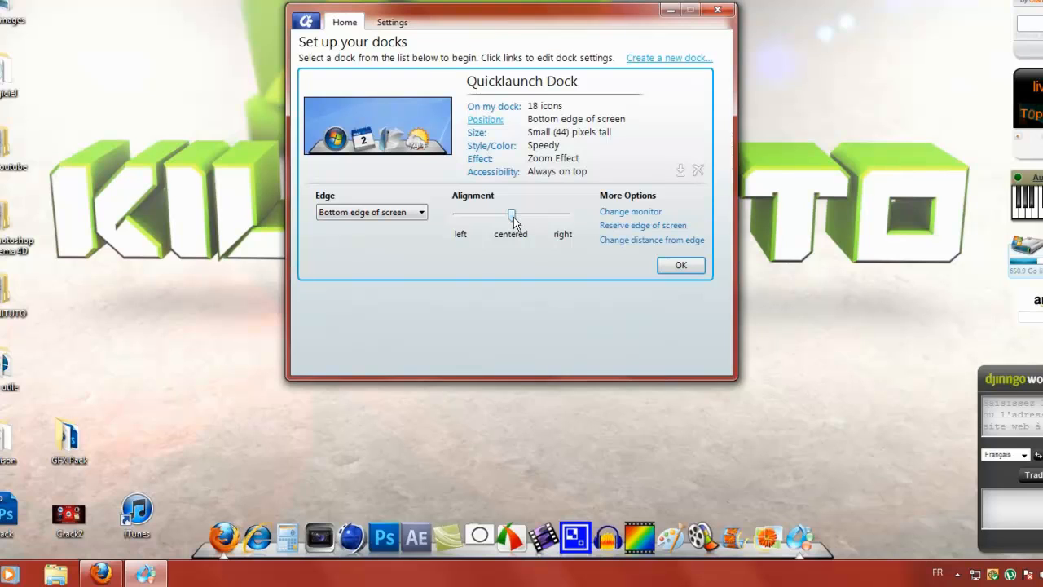
mouse_move(511, 218)
left_mouse_down()
mouse_move(485, 225)
mouse_move(513, 230)
left_mouse_up()
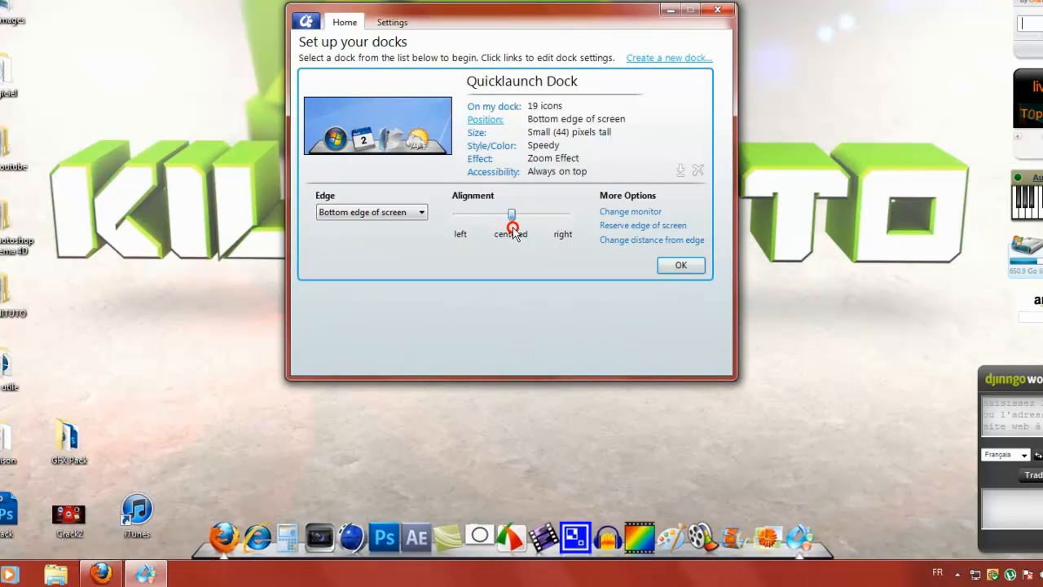
- Set the Quicklaunch Dock's icon size to 41 px and slightly raise its background transparency
left_click(476, 133)
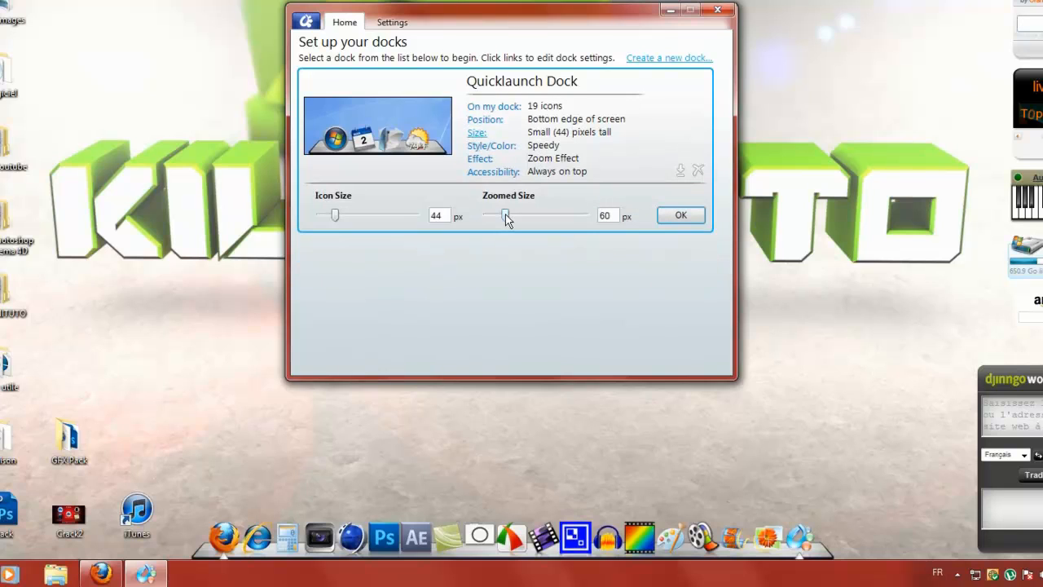
mouse_move(335, 217)
left_mouse_down()
mouse_move(356, 219)
mouse_move(334, 221)
left_mouse_up()
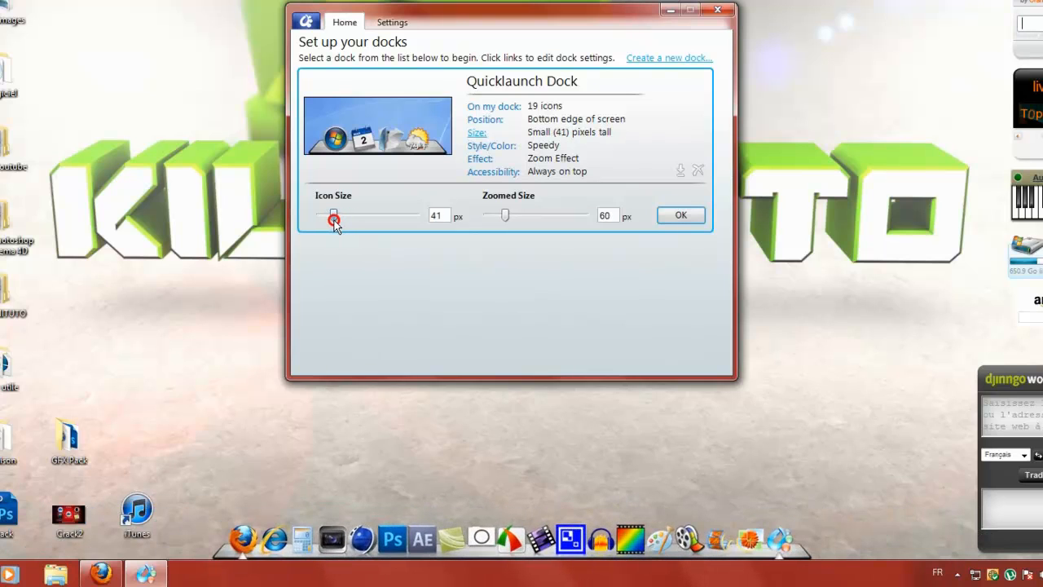
left_click(506, 151)
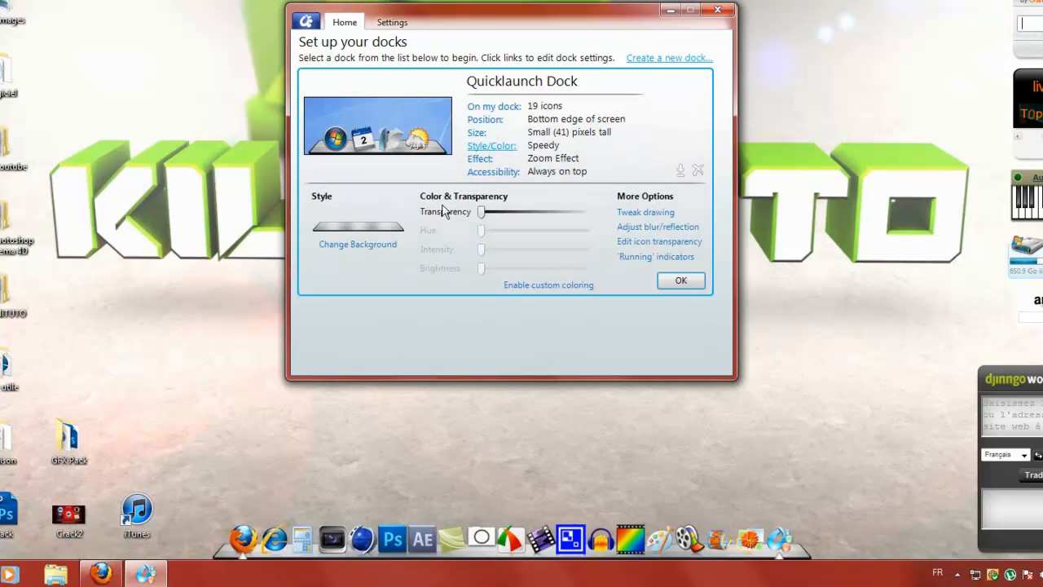
left_click_drag(517, 220, 489, 225)
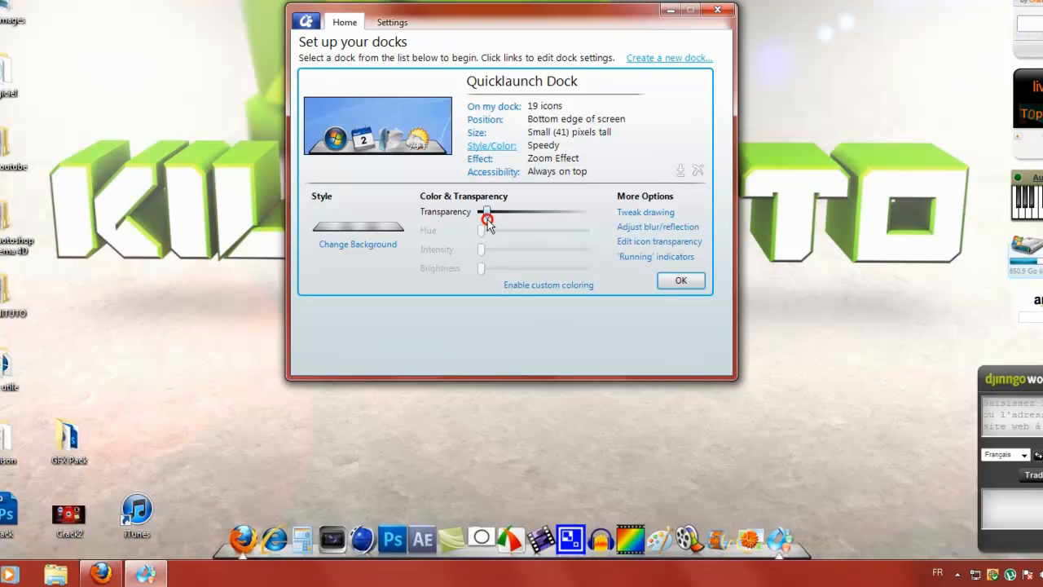
- Try the Hyper Grass, K-TEK Tiles, Rusty Square and Woody backgrounds on the dock, and confirm Speedy as the background
left_click(352, 247)
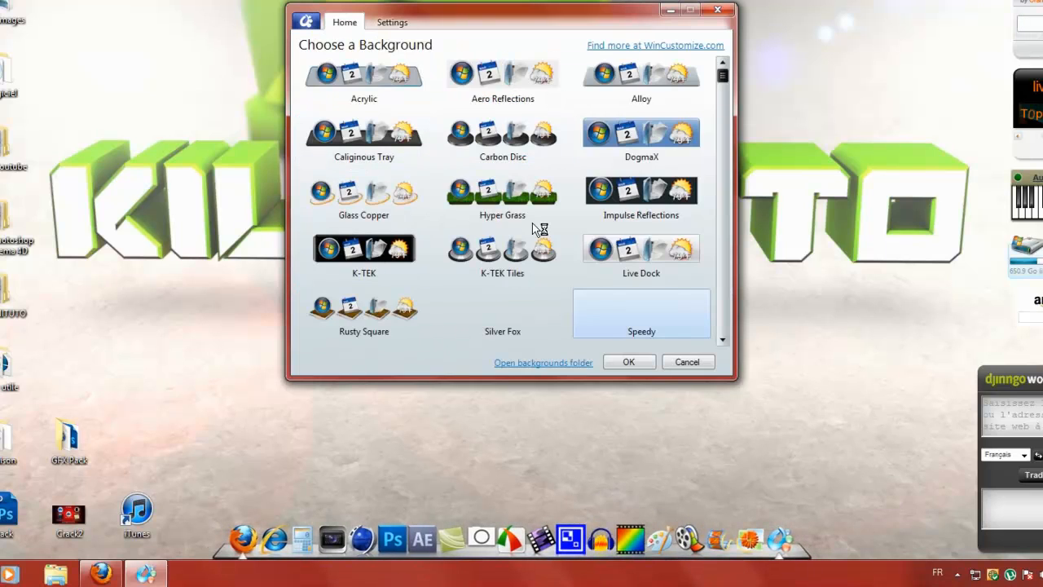
mouse_move(722, 79)
left_mouse_down()
mouse_move(722, 92)
mouse_move(724, 58)
left_mouse_up()
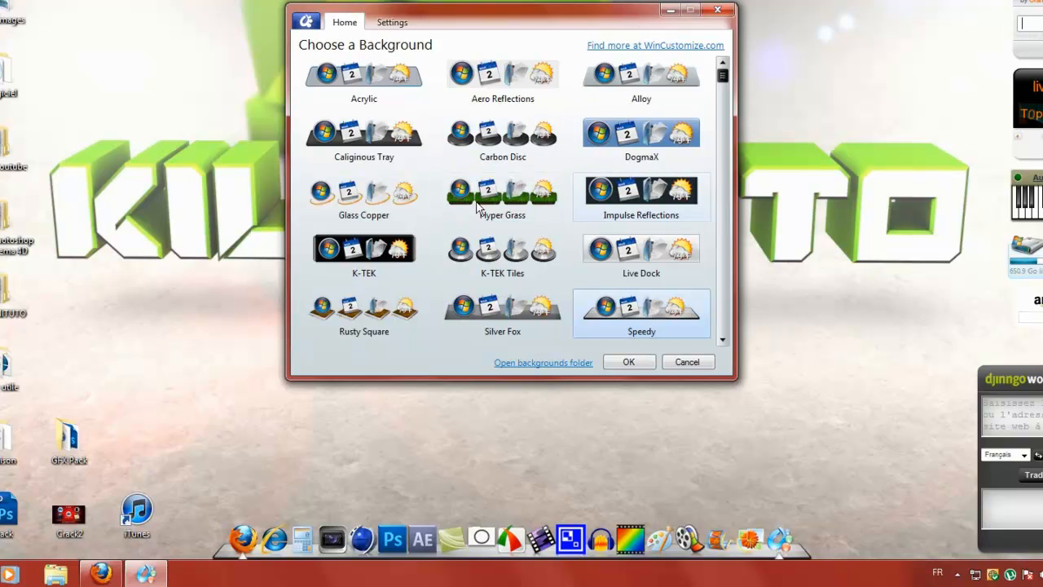
left_click(522, 211)
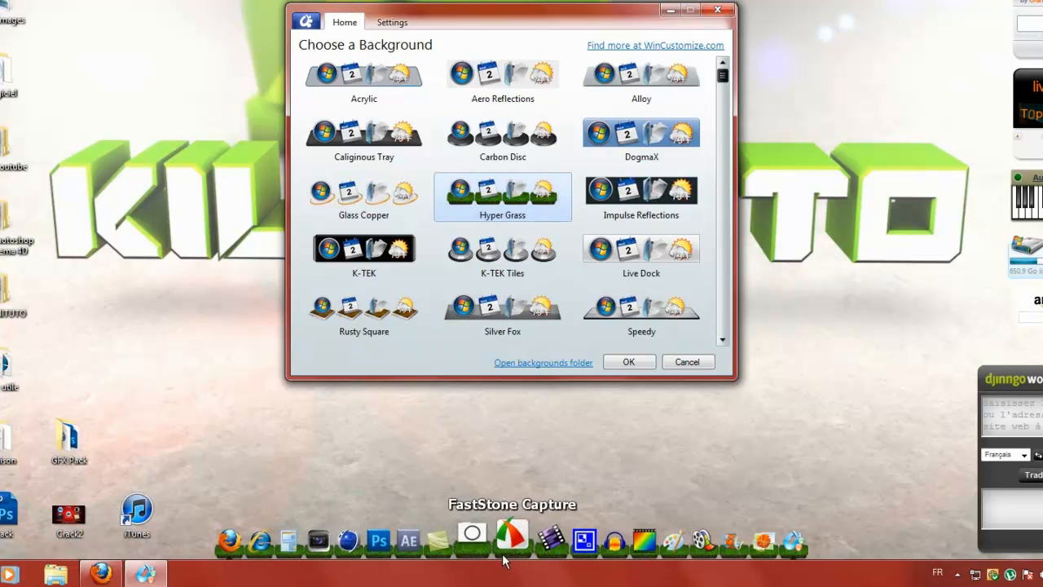
left_click(545, 254)
scroll(350, 235, "down", 1)
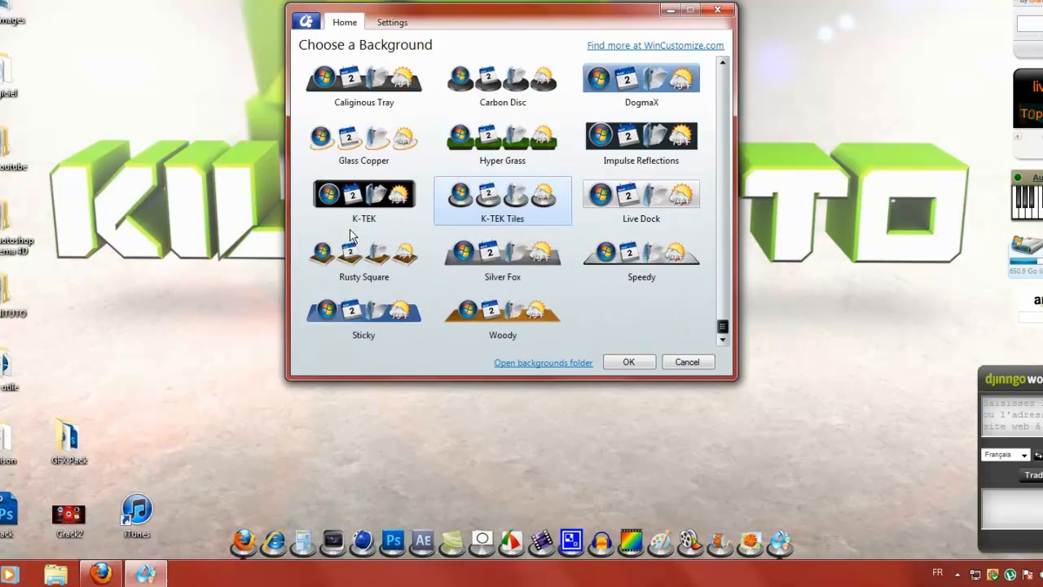
left_click(402, 247)
left_click(539, 318)
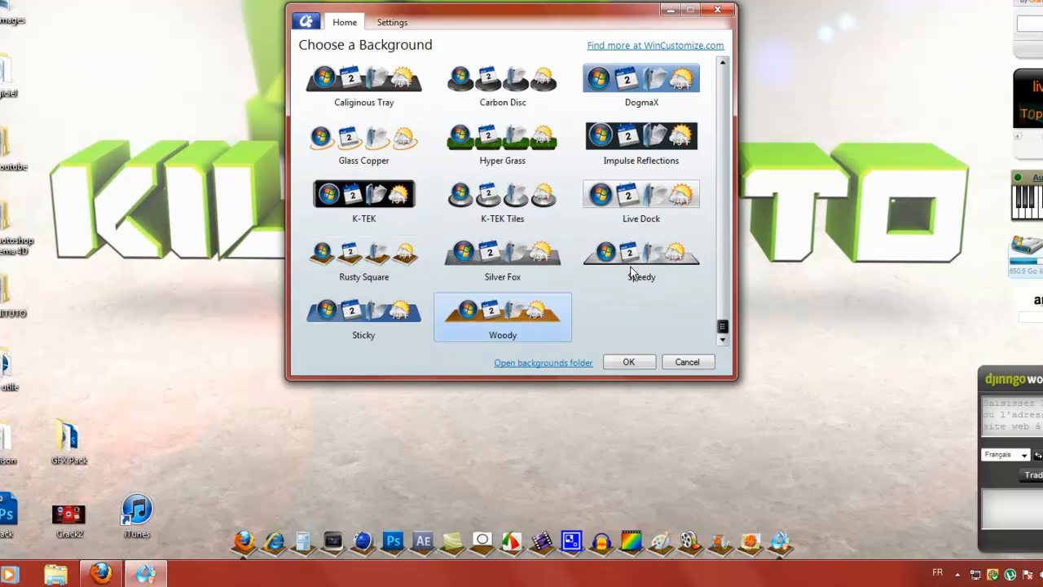
left_click(642, 259)
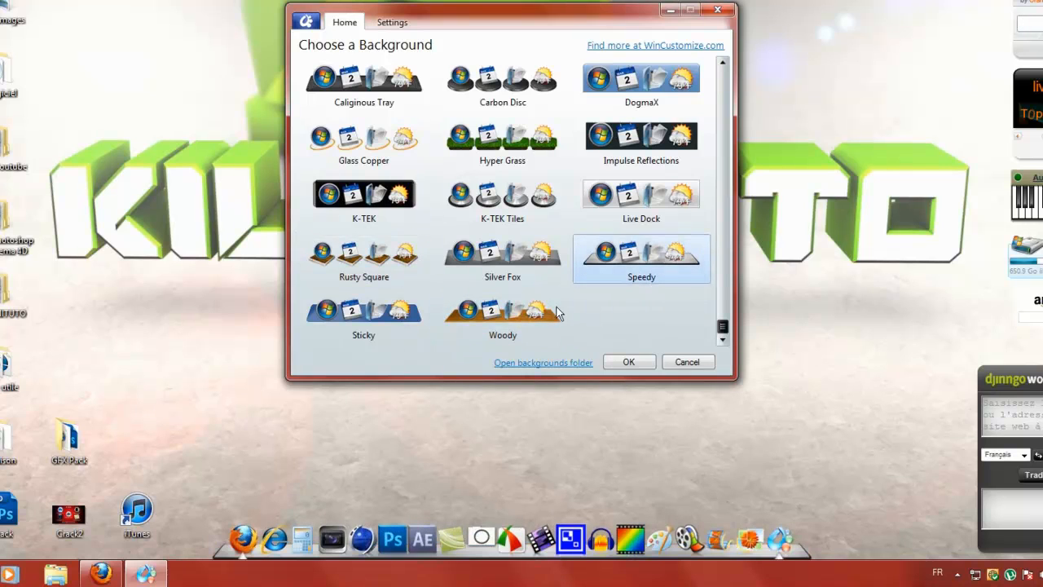
left_click(629, 362)
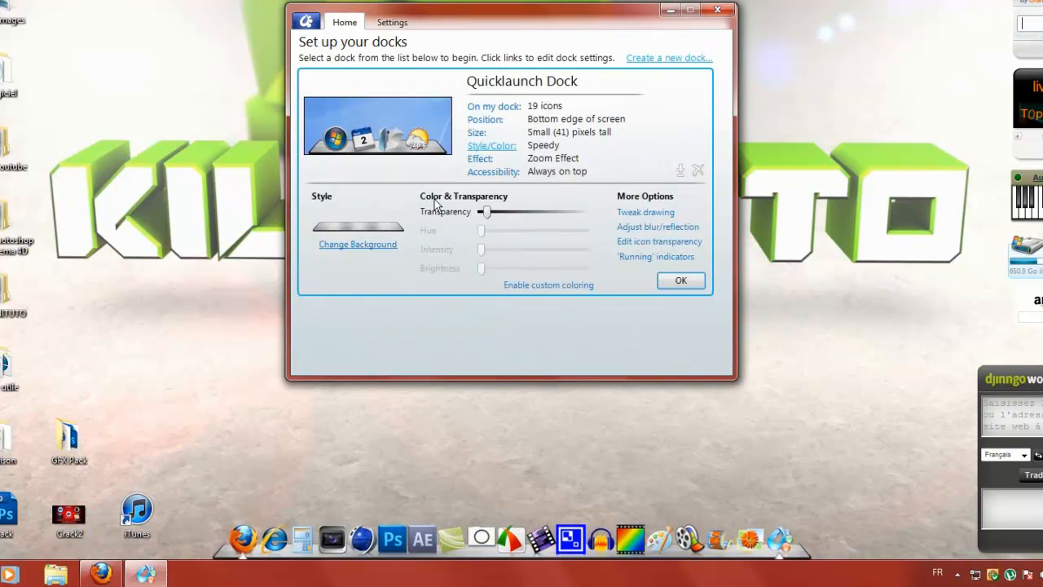
- Set the dock's animation effect to Swing and shorten the swing duration to about a quarter of its range
left_click(482, 160)
left_click(329, 245)
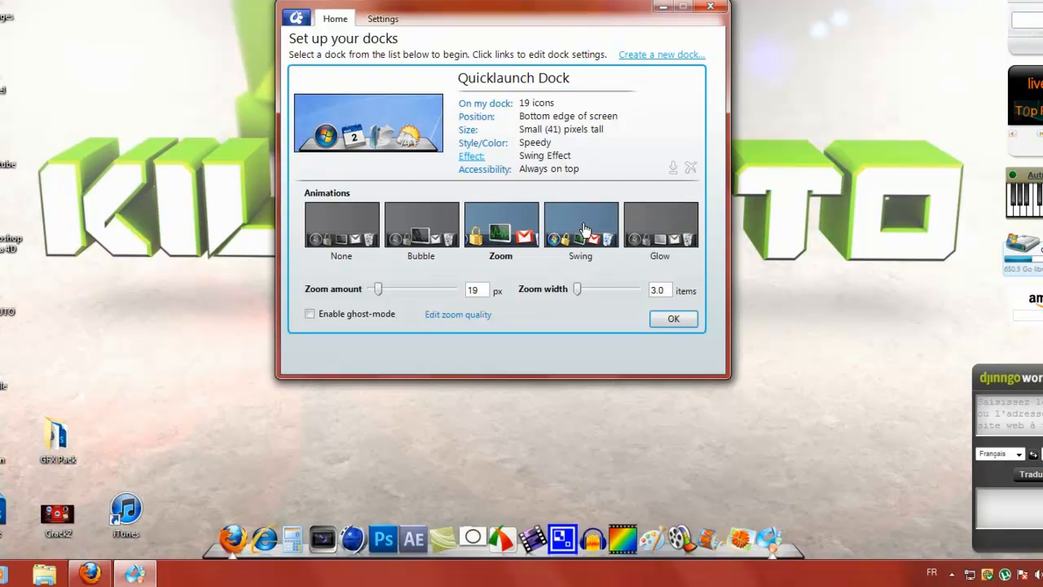
left_click(582, 228)
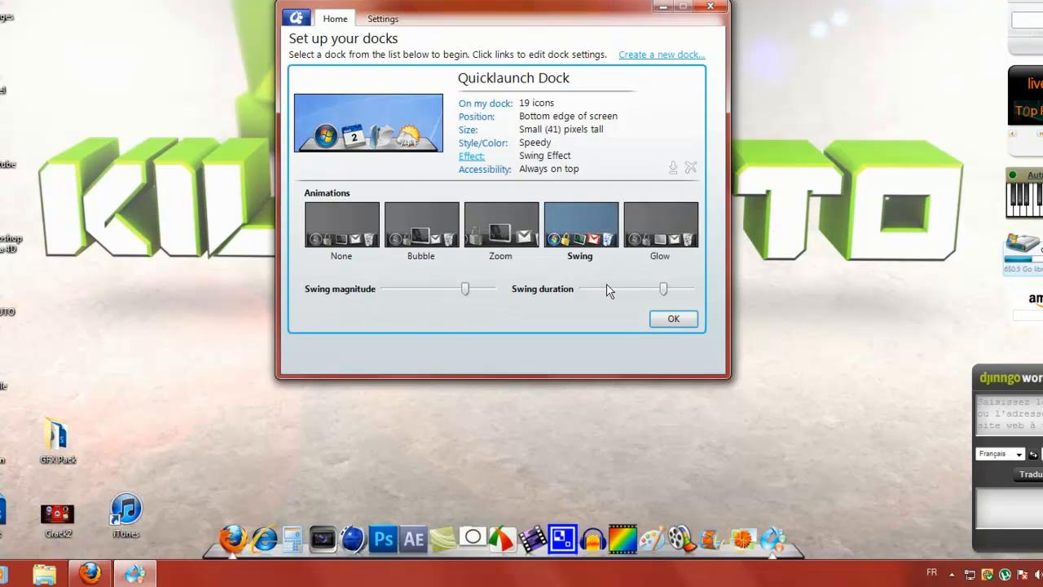
left_click_drag(664, 289, 601, 293)
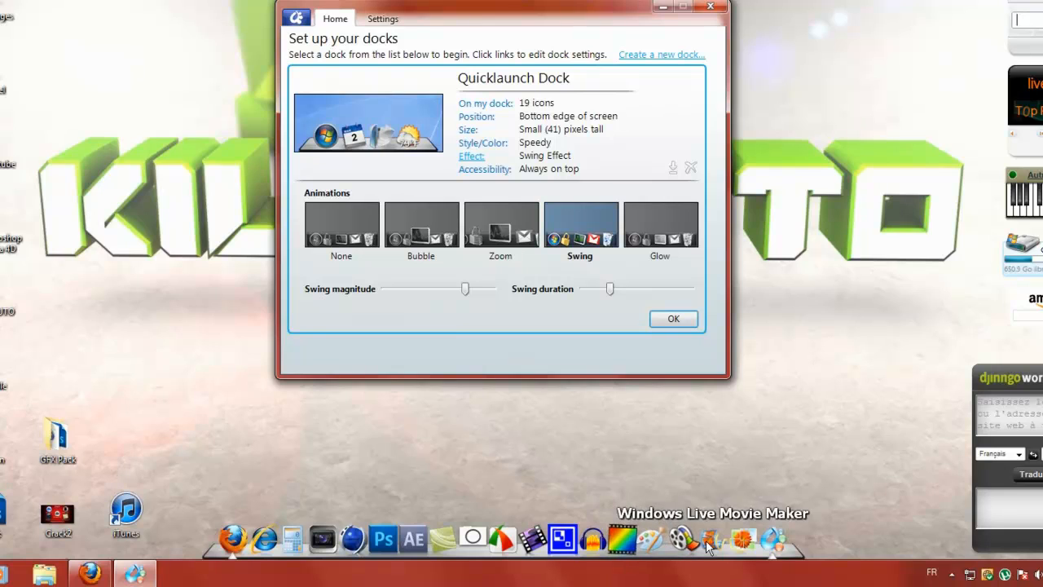
- Try out the swing duration and swing magnitude of the dock's Swing effect
left_click_drag(609, 289, 592, 294)
left_click(597, 289)
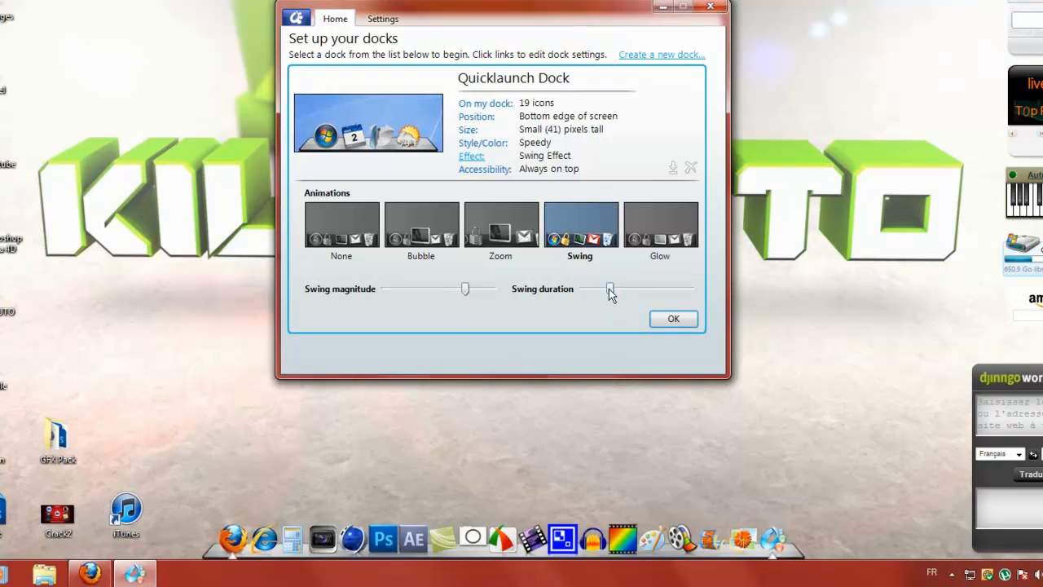
left_click(674, 289)
left_click(663, 290)
left_click(590, 288)
left_click(610, 287)
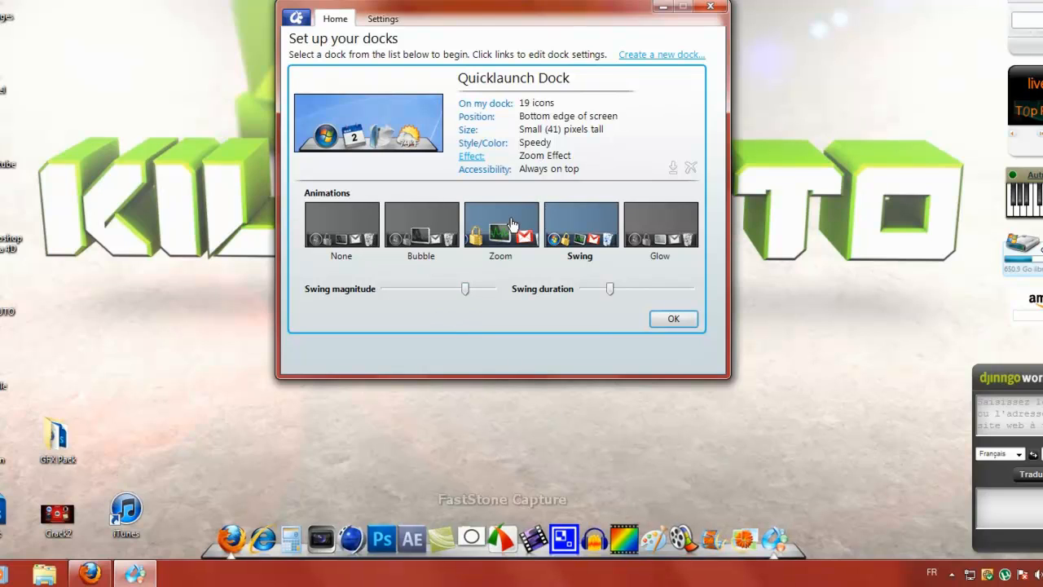
mouse_move(462, 289)
left_mouse_down()
mouse_move(430, 291)
mouse_move(465, 291)
left_mouse_up()
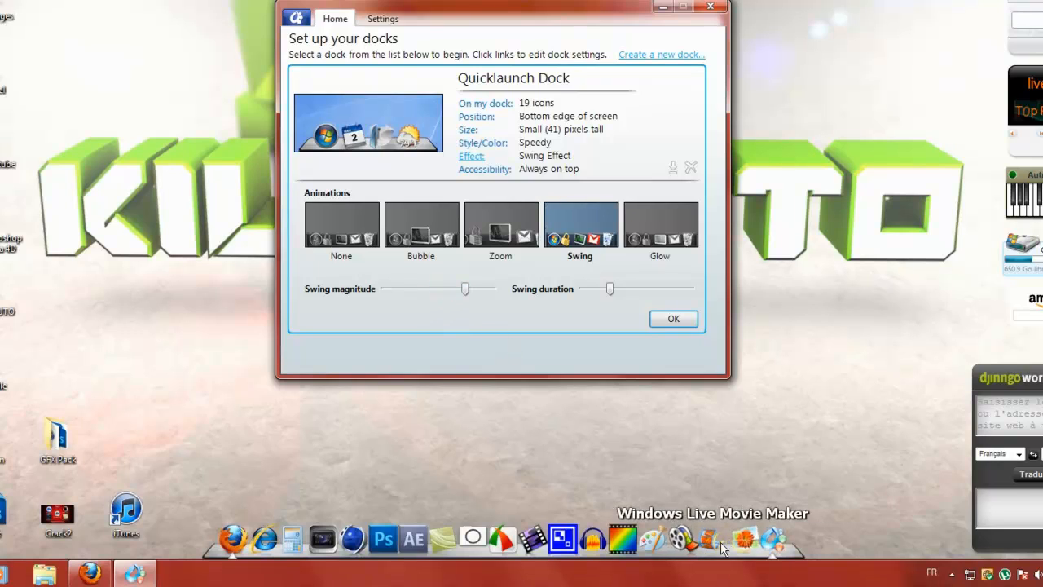
left_click(462, 291)
mouse_move(462, 290)
left_mouse_down()
mouse_move(415, 291)
mouse_move(475, 290)
mouse_move(465, 290)
left_mouse_up()
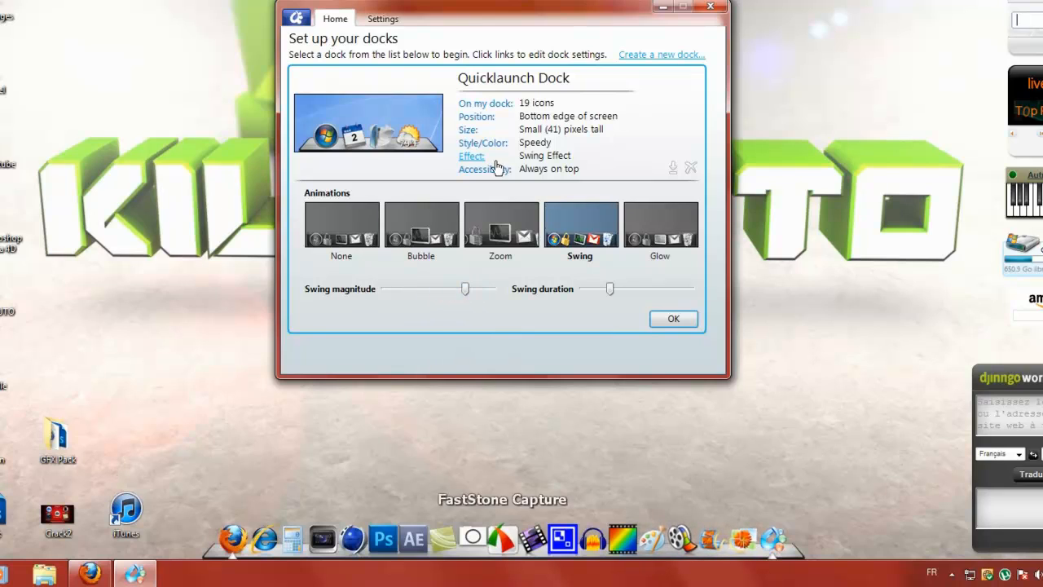
- Change the dock's animation effect to Zoom and set the zoom amount to 15 px
left_click(500, 228)
left_click(422, 229)
left_click(480, 232)
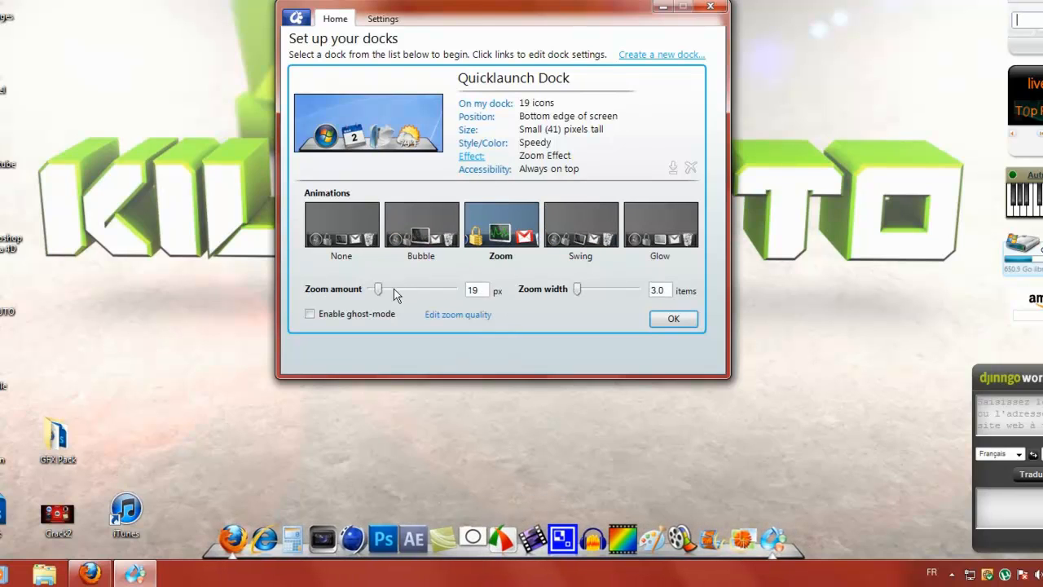
left_click_drag(383, 295, 381, 297)
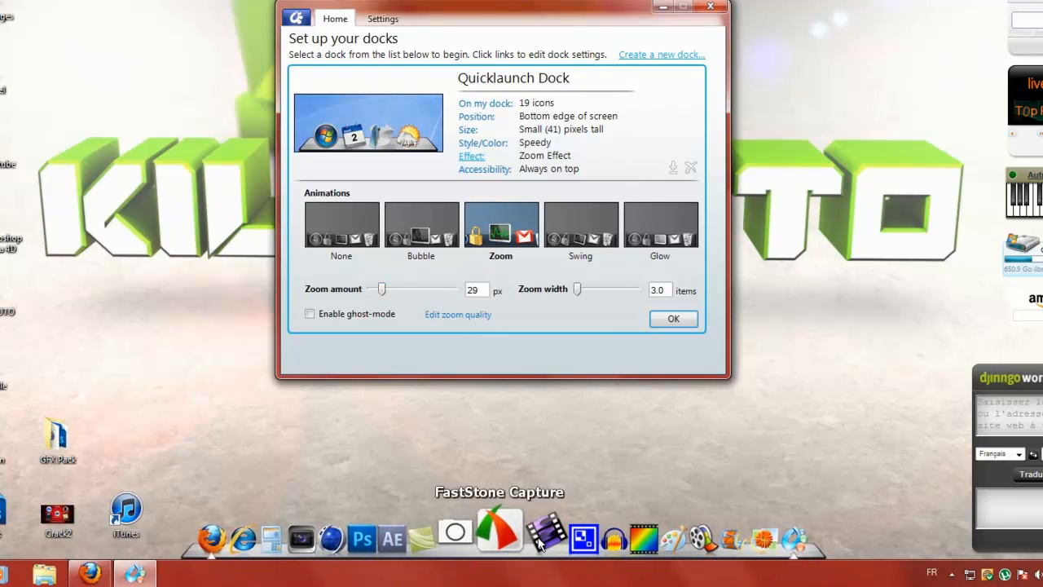
left_click_drag(381, 290, 377, 290)
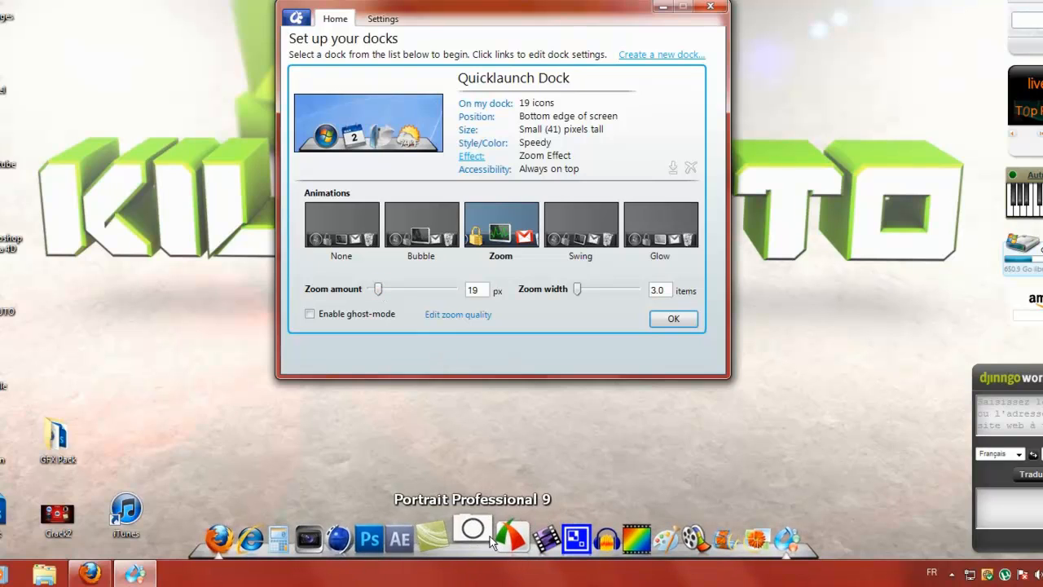
left_click_drag(378, 290, 377, 292)
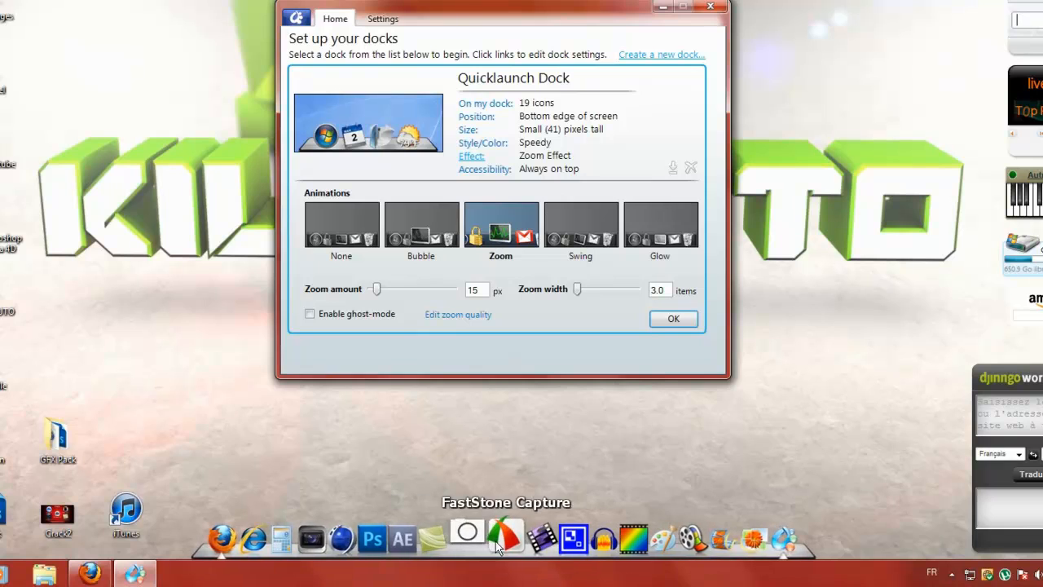
- Try the Keep on bottom accessibility mode on the dock, compare it with the browser window, and confirm the setting
left_click(483, 170)
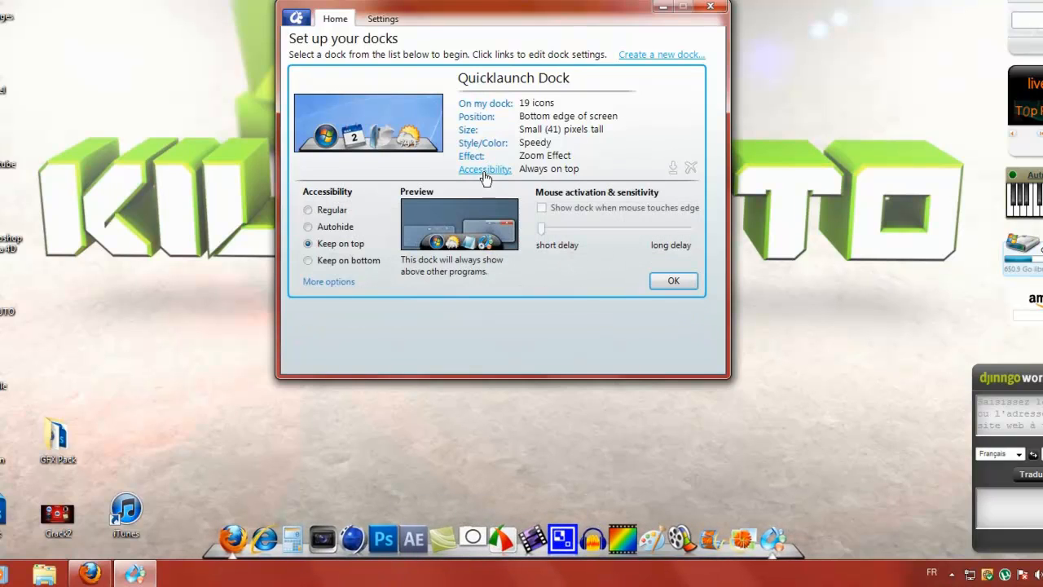
left_click(326, 263)
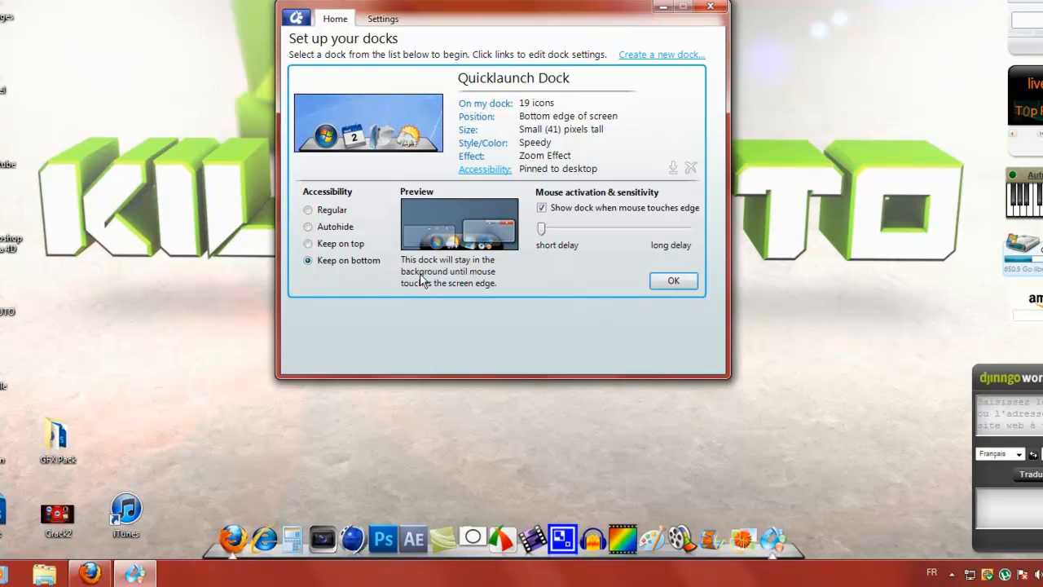
left_click(93, 577)
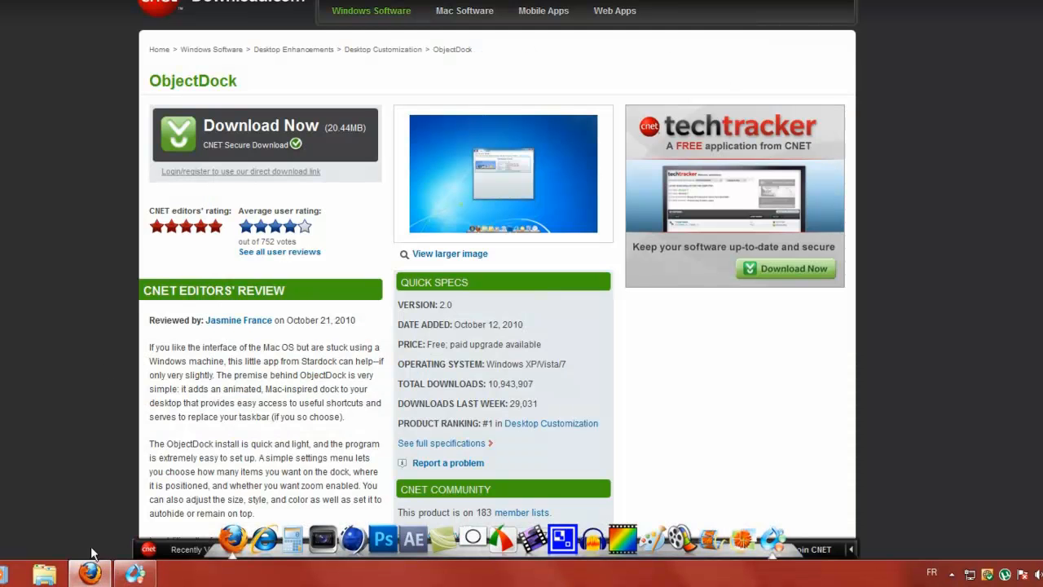
left_click(89, 574)
left_click(666, 282)
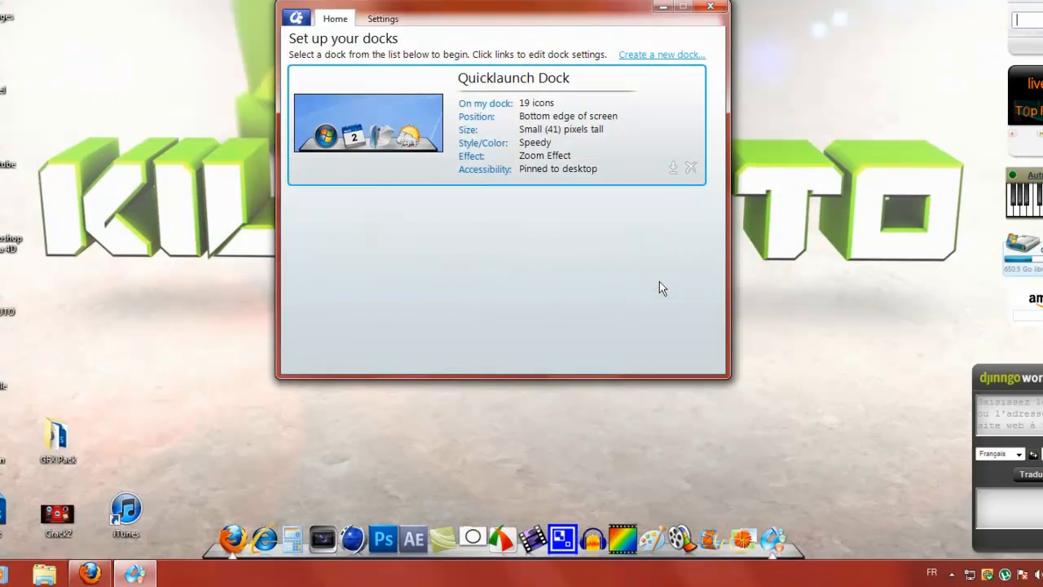
- Close the dock settings and check how the dock behaves over the browser window
left_click(91, 574)
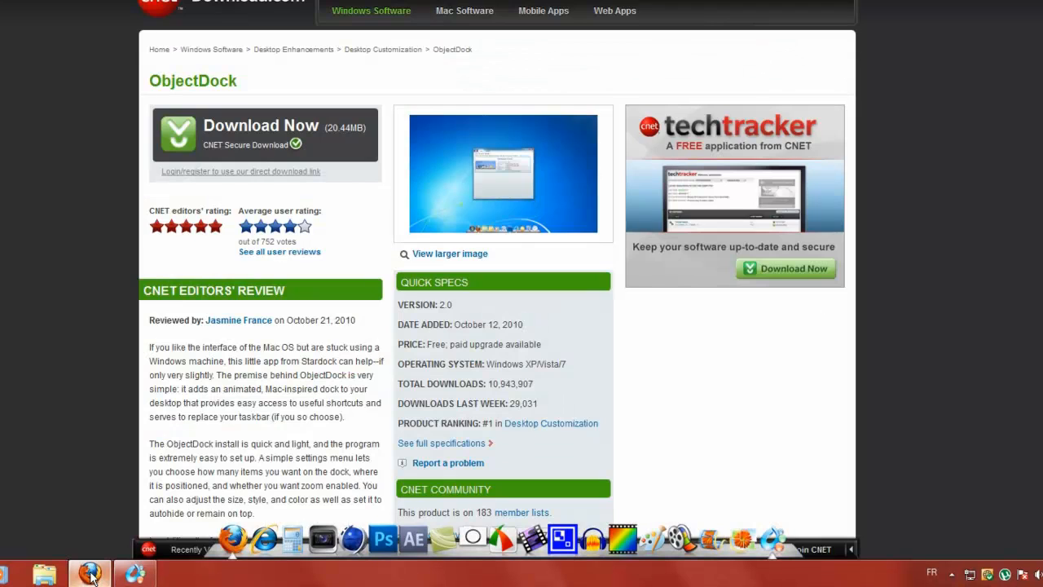
left_click(90, 573)
left_click(709, 7)
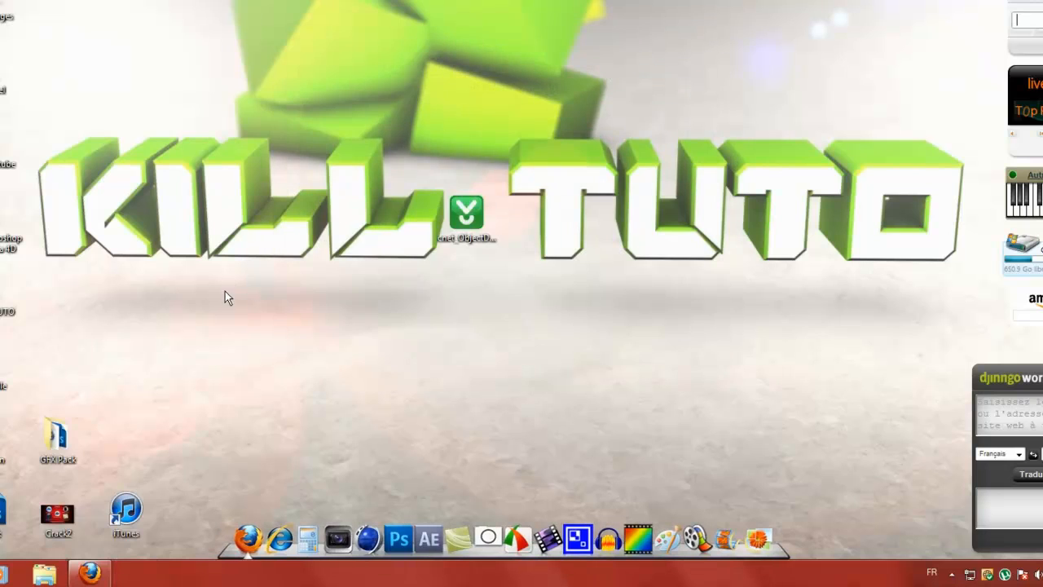
left_click(89, 574)
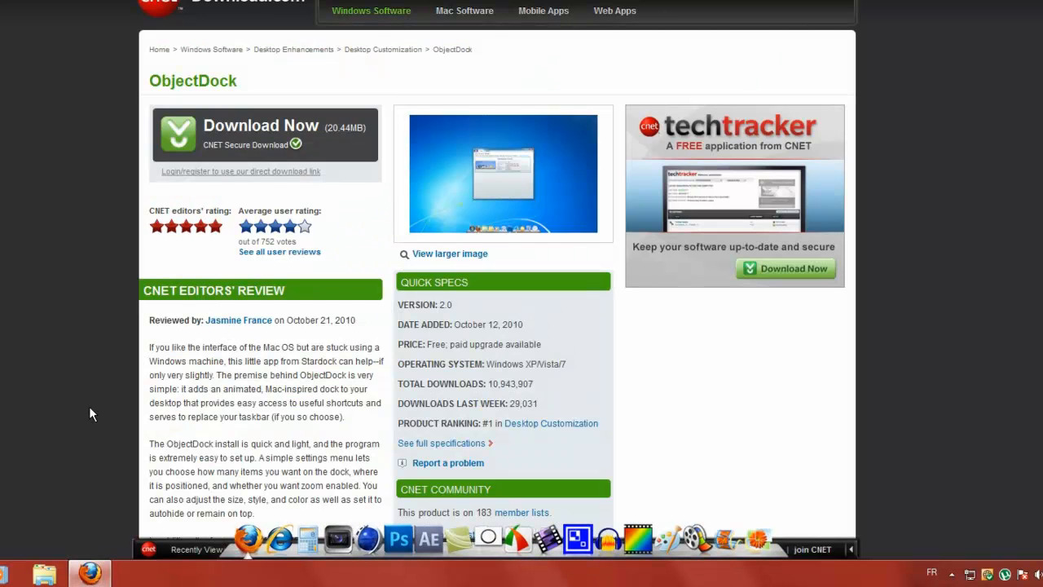
left_click(89, 575)
- Reopen the dock settings, try the Keep on top accessibility mode, and confirm it
right_click(779, 556)
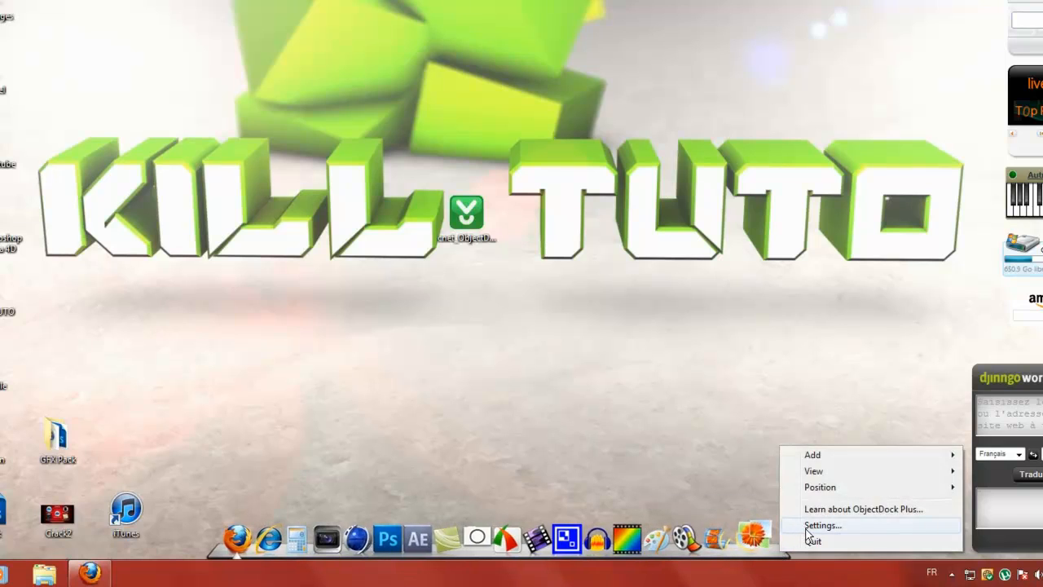
left_click(805, 529)
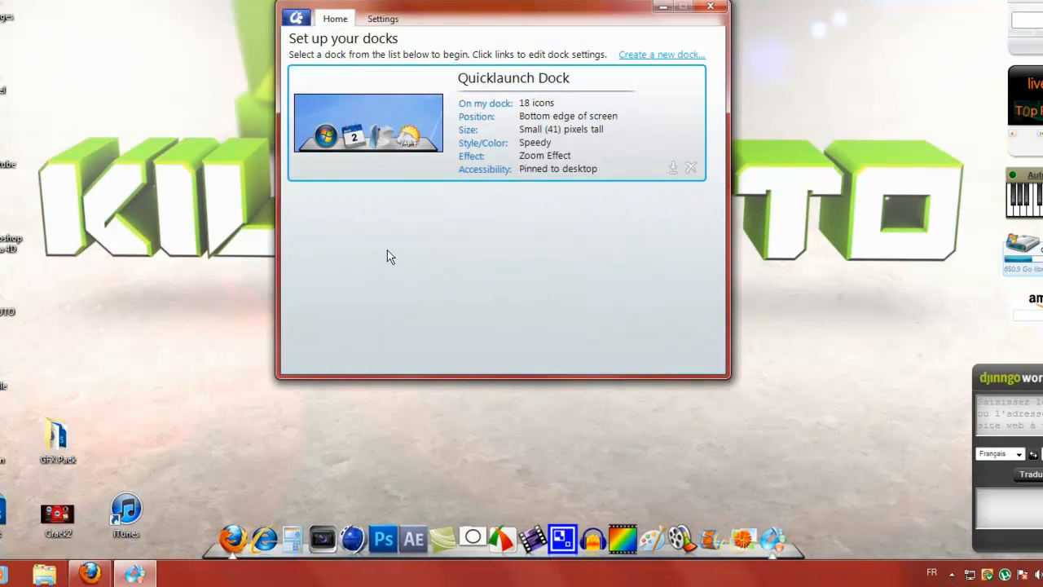
left_click(498, 169)
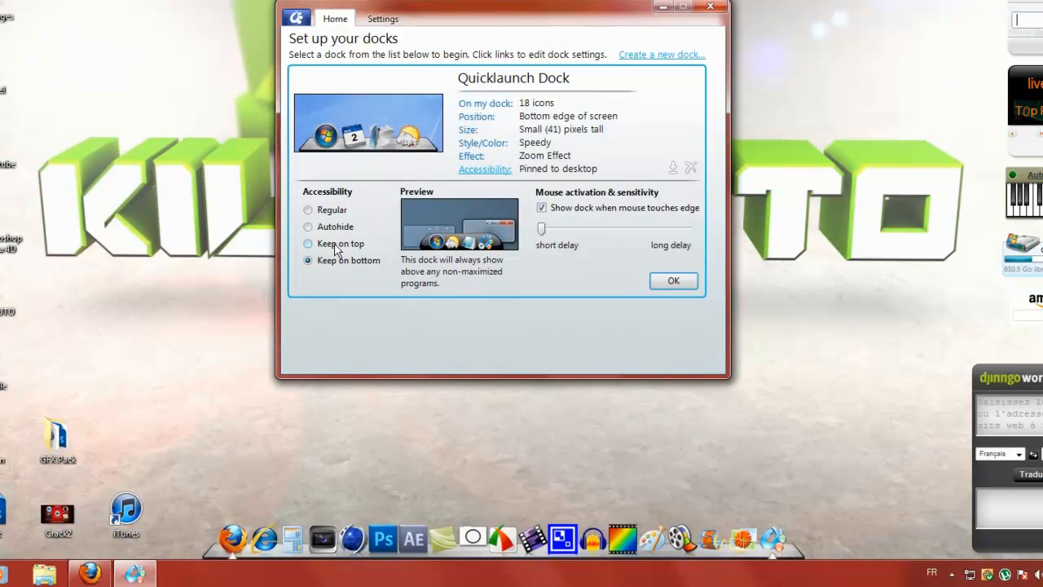
left_click(334, 244)
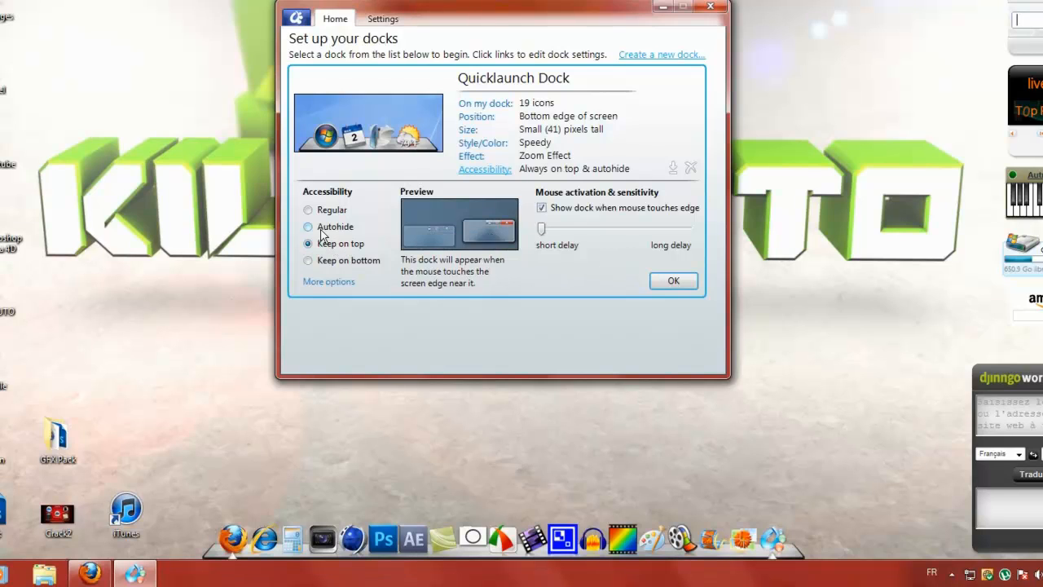
left_click(671, 281)
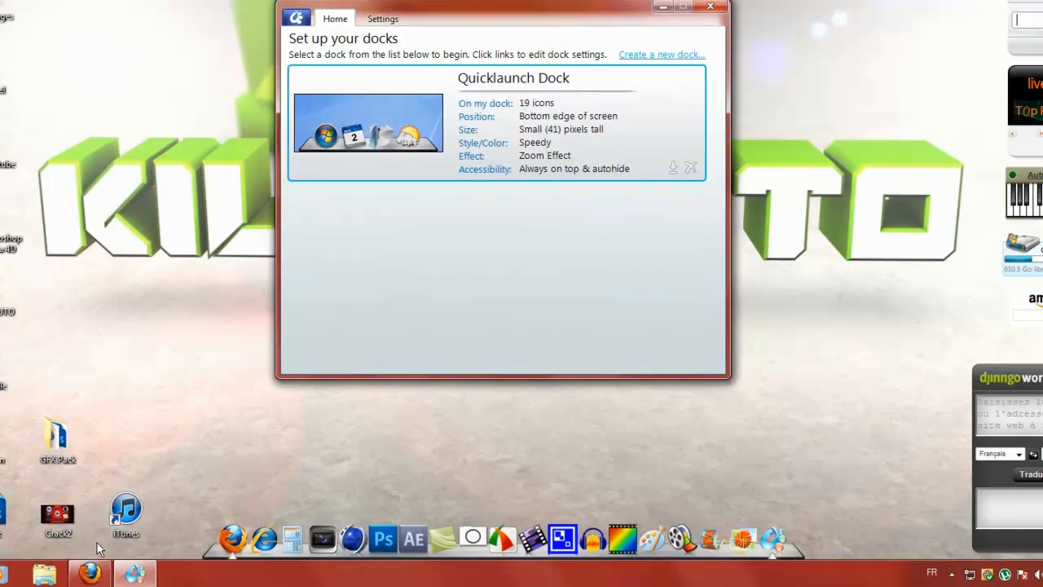
- Bring up the browser and check how the dock appears at the screen edge, then return to the dock settings
left_click(90, 573)
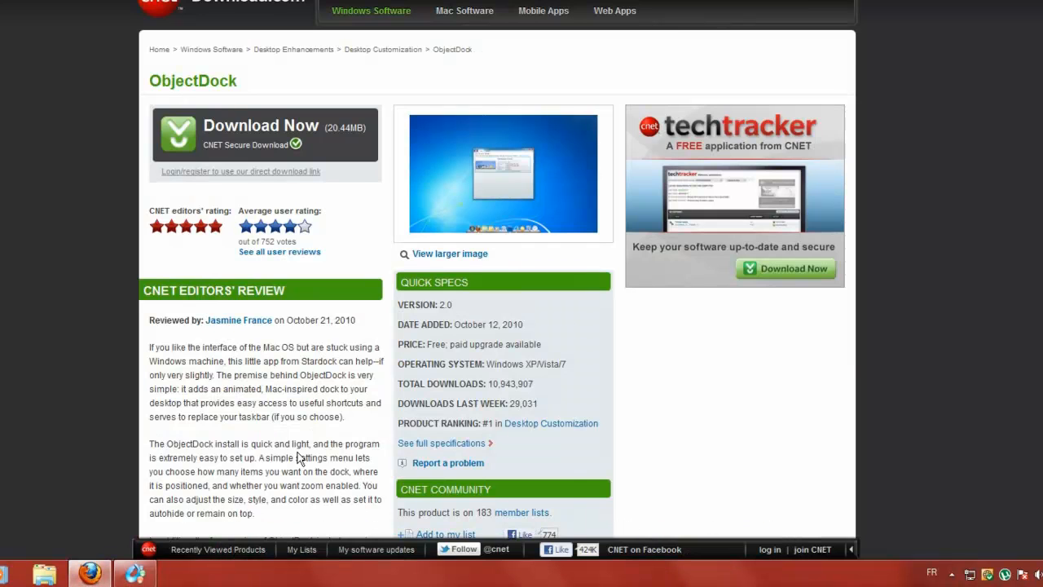
mouse_move(337, 554)
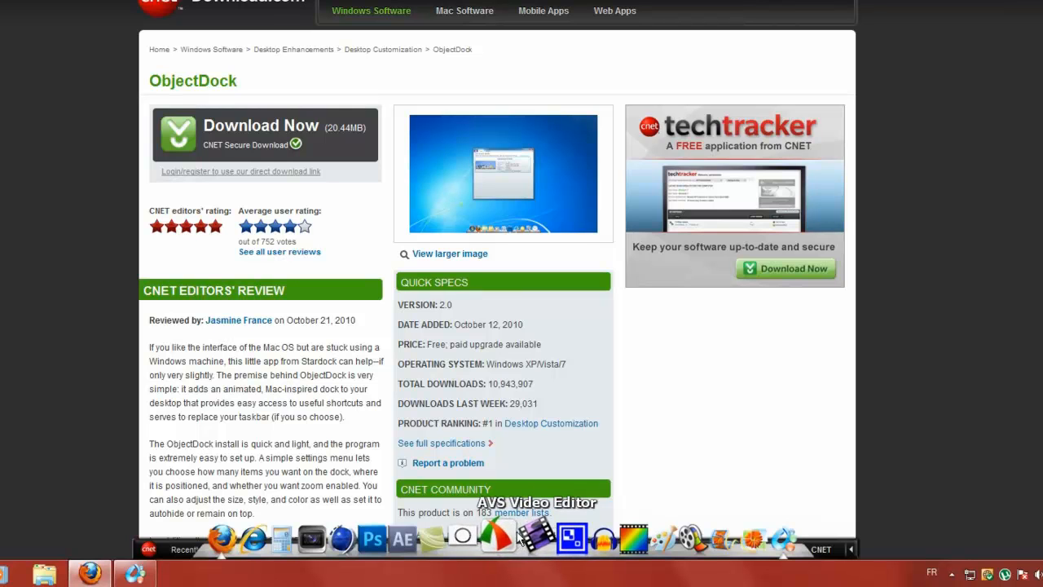
left_click(92, 569)
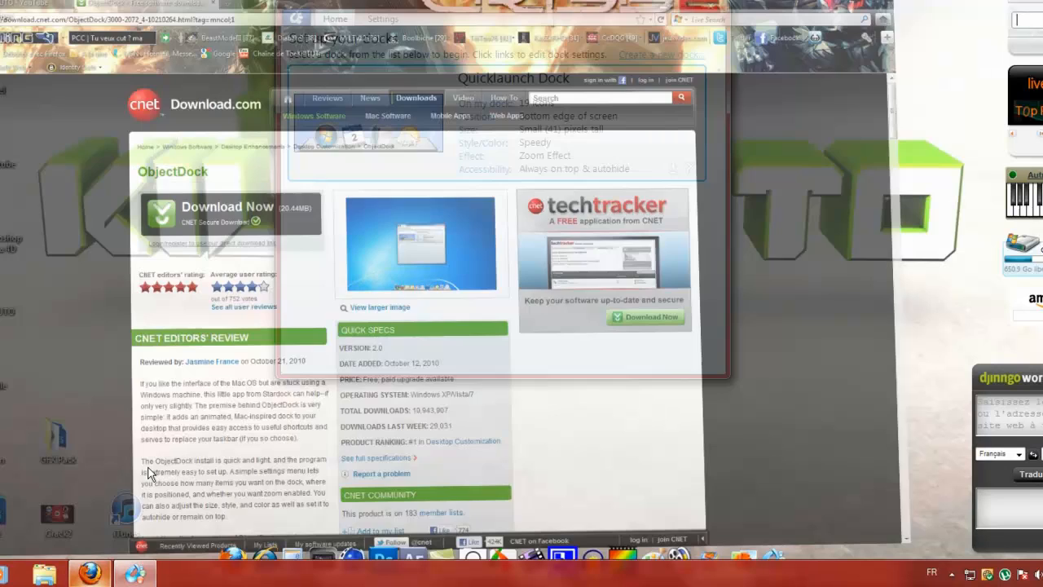
- Set the dock's accessibility to Keep on bottom, confirm it, and close the dock settings
left_click(489, 169)
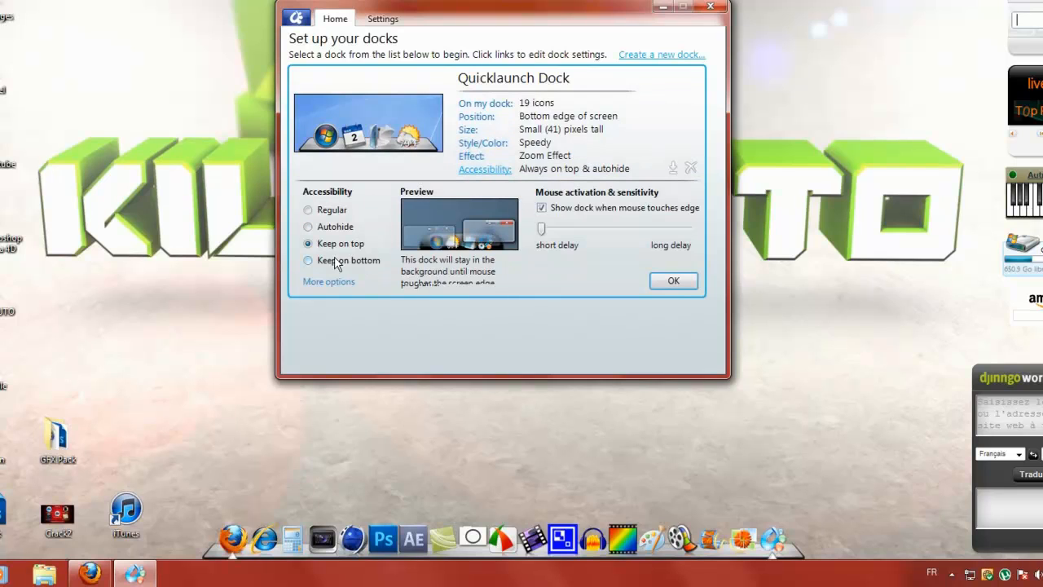
left_click(331, 262)
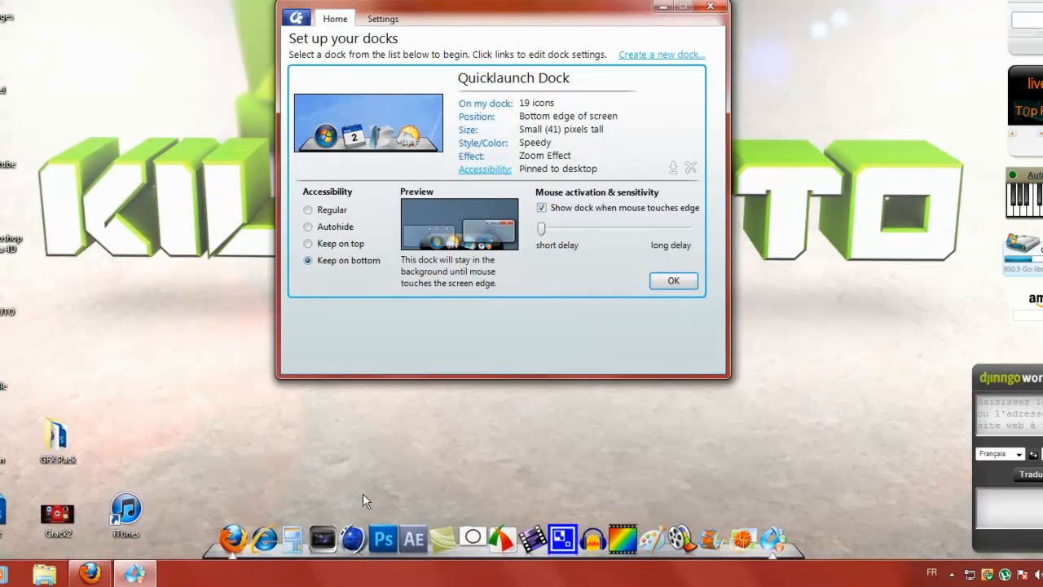
left_click(672, 283)
left_click(710, 8)
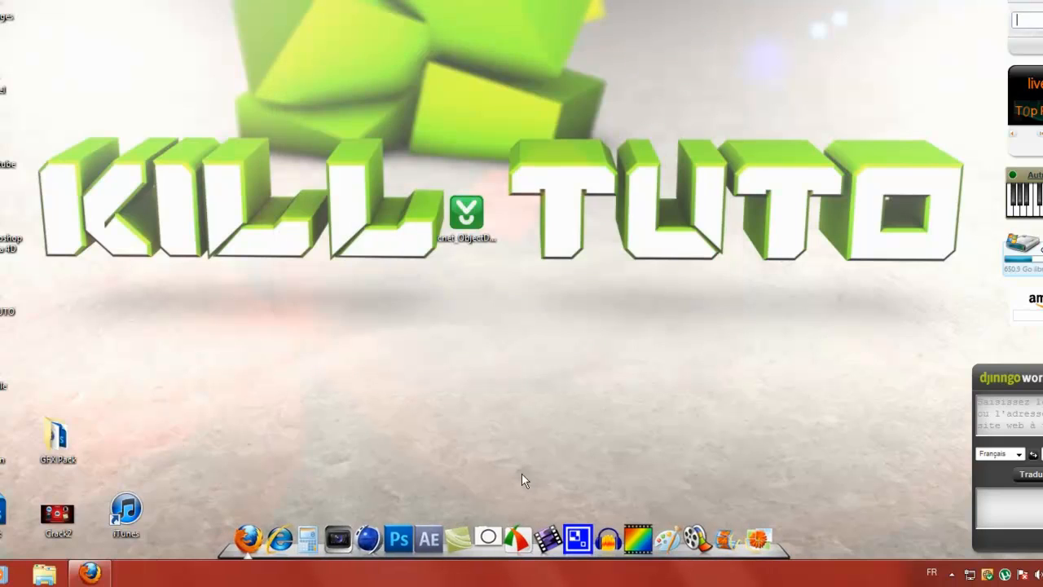
- Test with the browser window shown and minimized whether the dock stays behind it at the screen edge
left_click(89, 573)
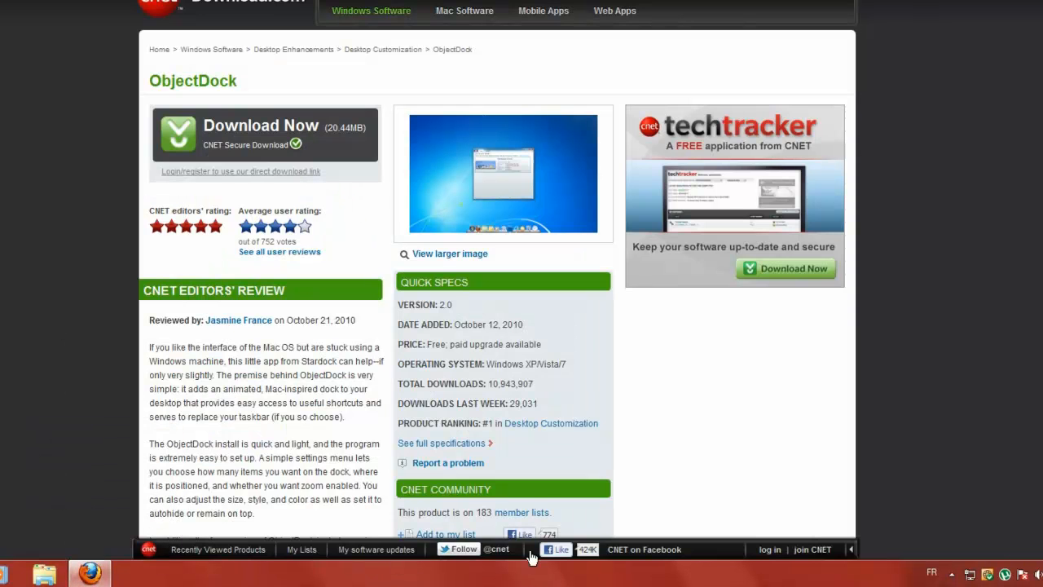
left_click(96, 572)
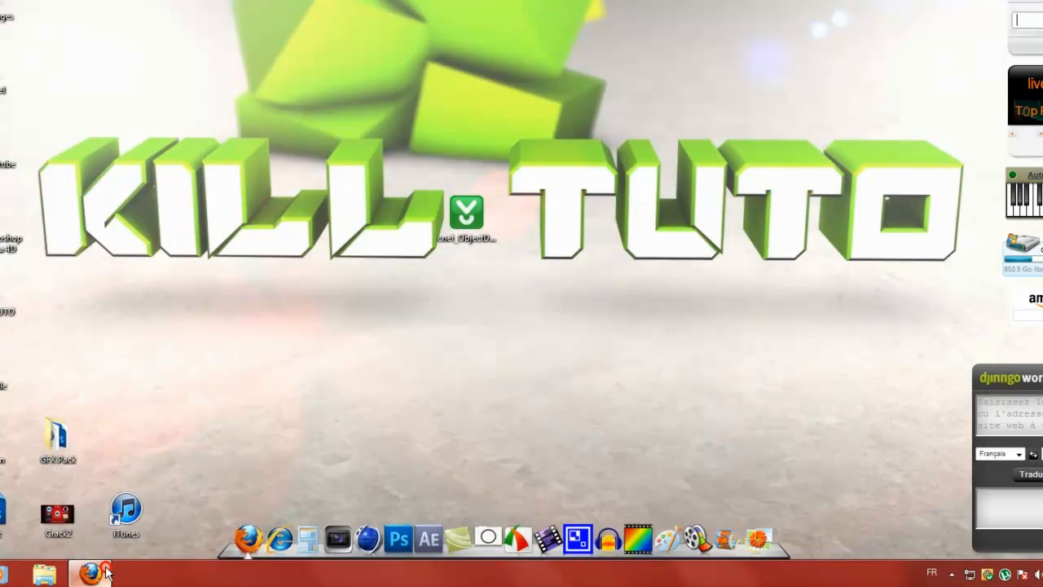
left_click(101, 570)
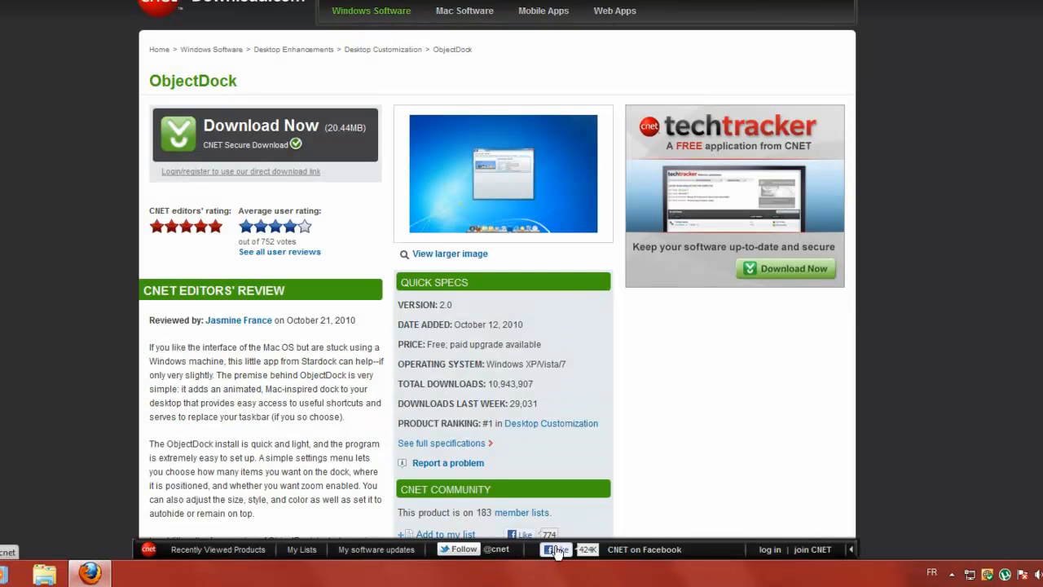
mouse_move(568, 546)
left_click(104, 566)
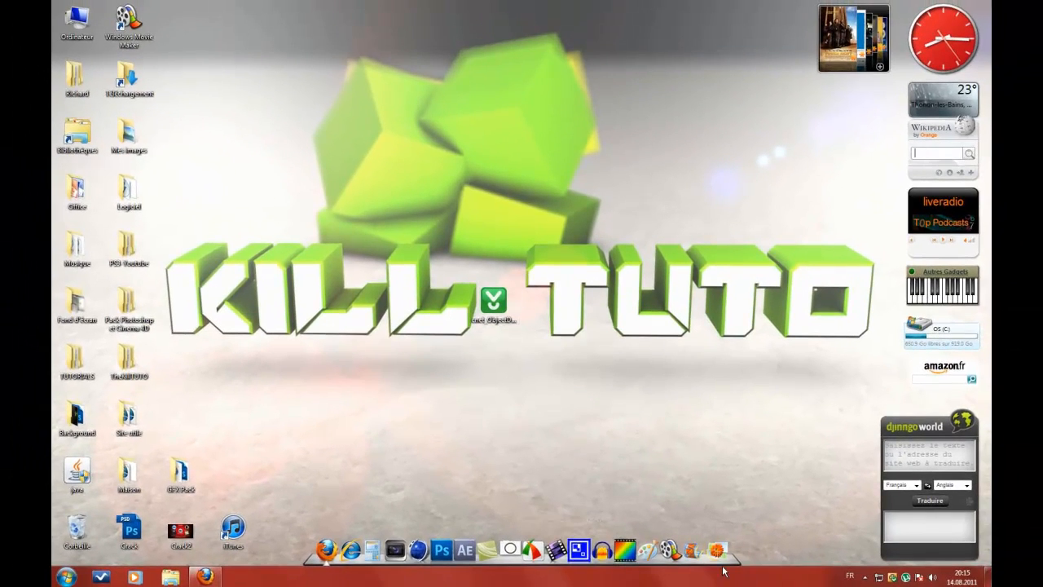
- Reopen the dock settings, review the general startup, performance and tweak options, and close the window
right_click(736, 562)
left_click(617, 487)
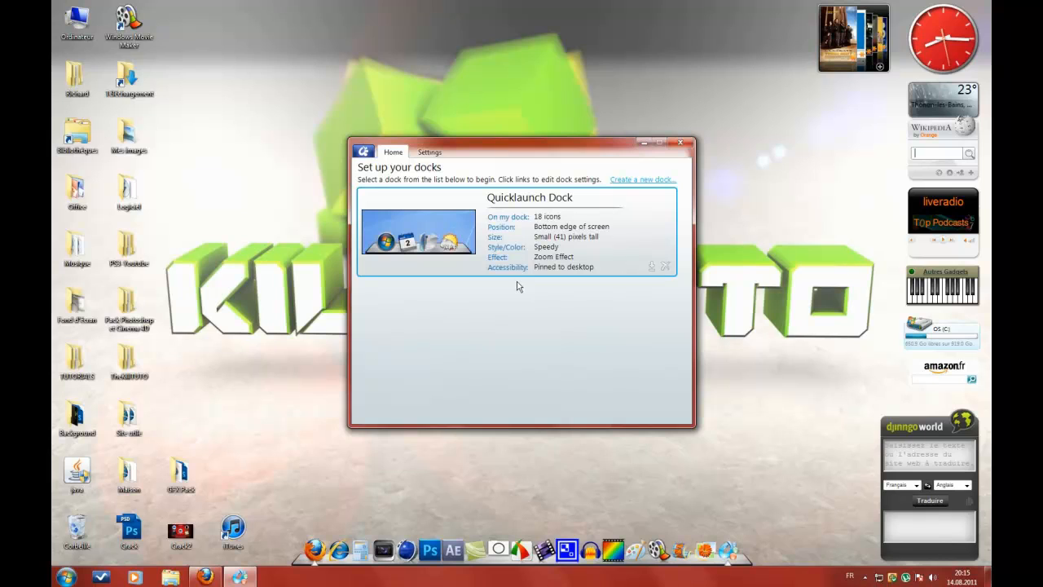
left_click(424, 153)
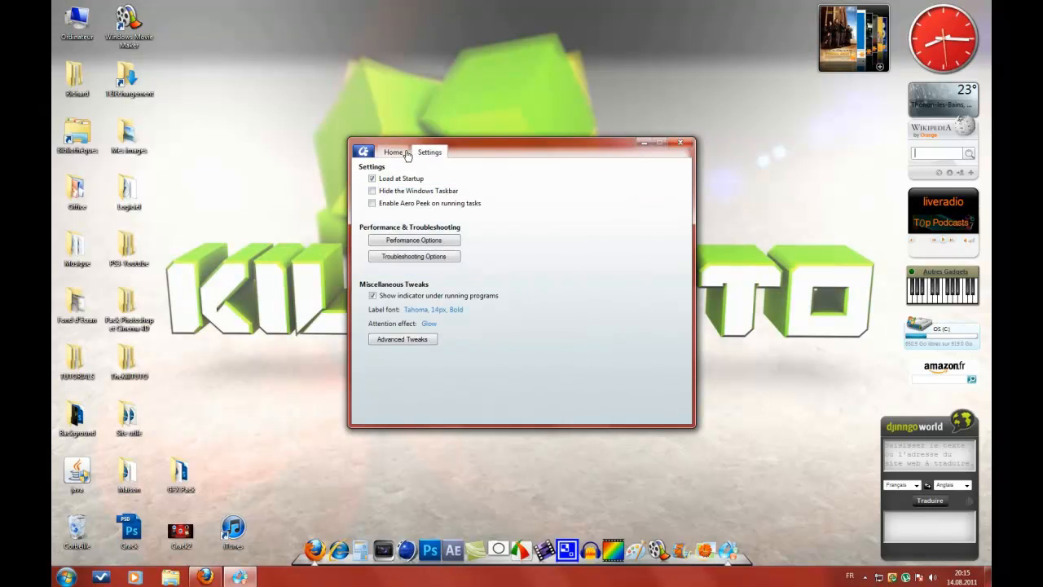
left_click(395, 152)
left_click(683, 143)
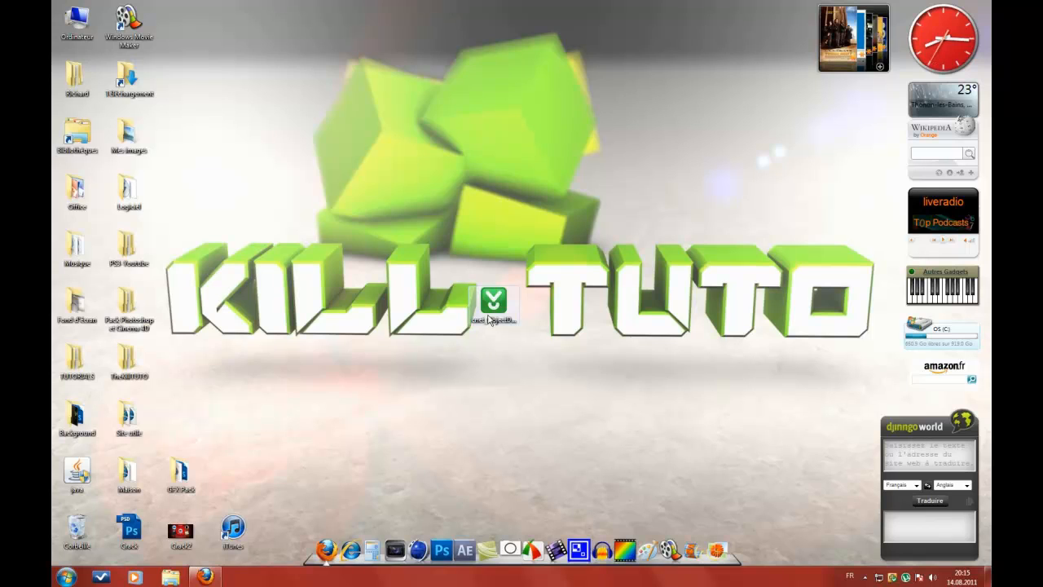
left_click_drag(406, 251, 587, 370)
left_click_drag(441, 265, 450, 298)
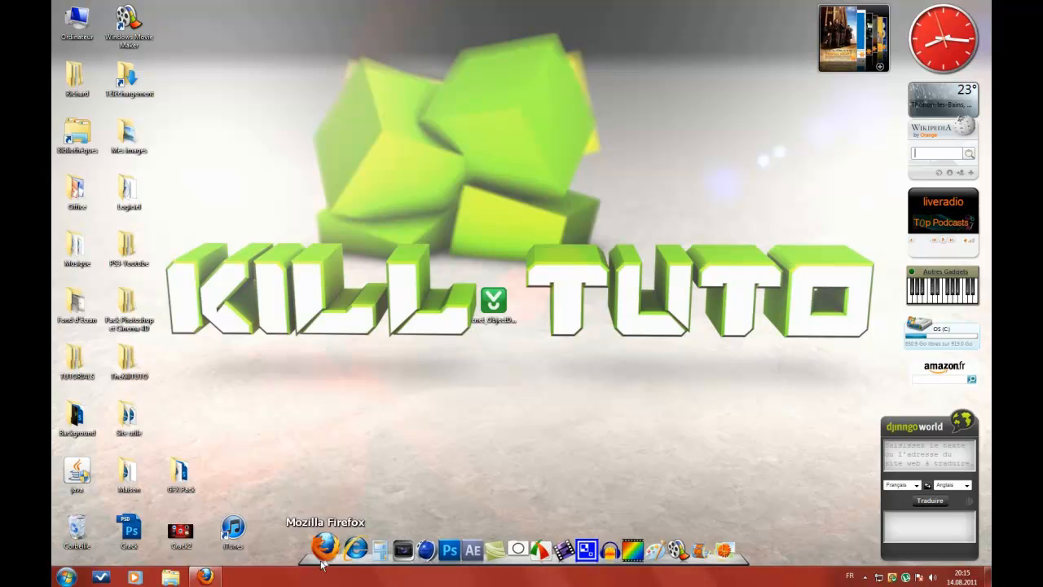
- Switch to the browser, look over the YouTube channel page, and minimize the browser to the desktop
double_click(493, 305)
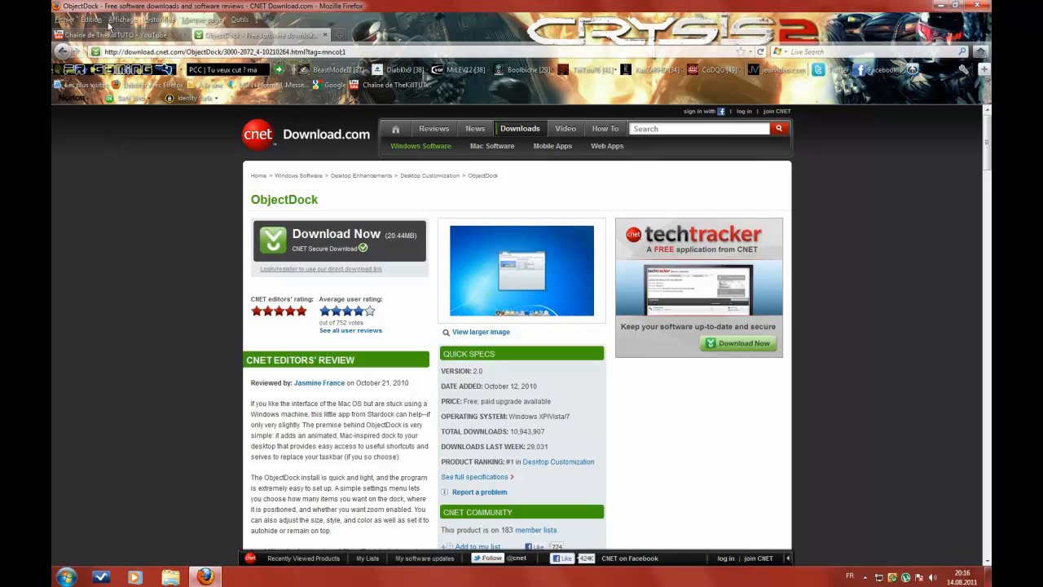
left_click(109, 34)
scroll(155, 326, "down", 4)
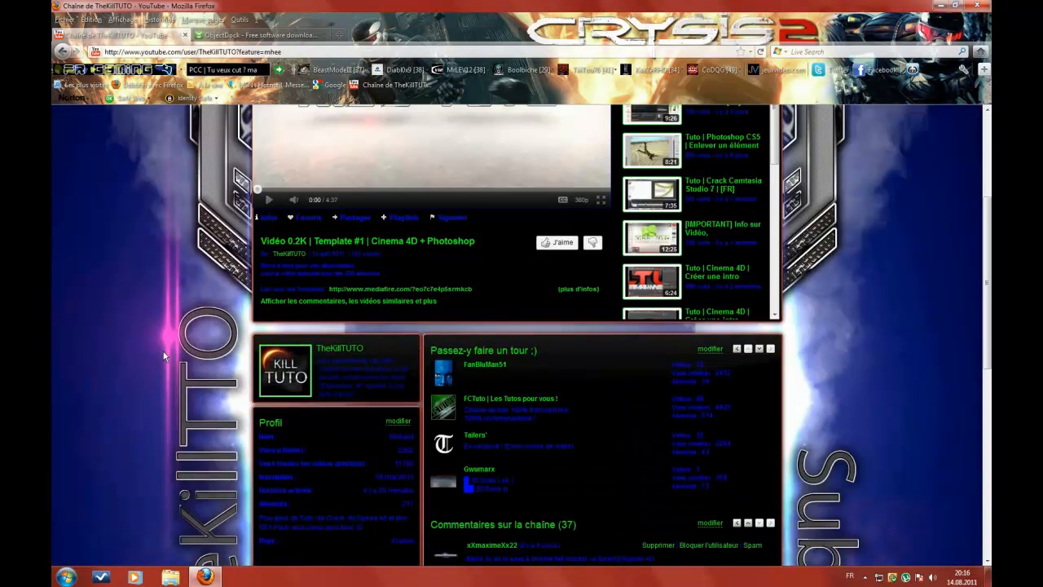
scroll(163, 356, "up", 4)
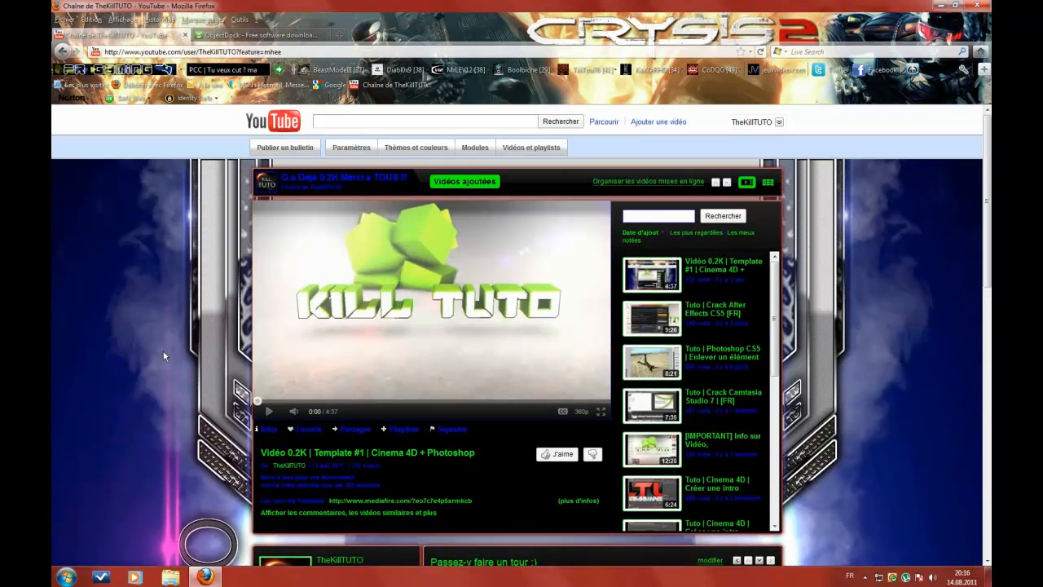
left_click(207, 576)
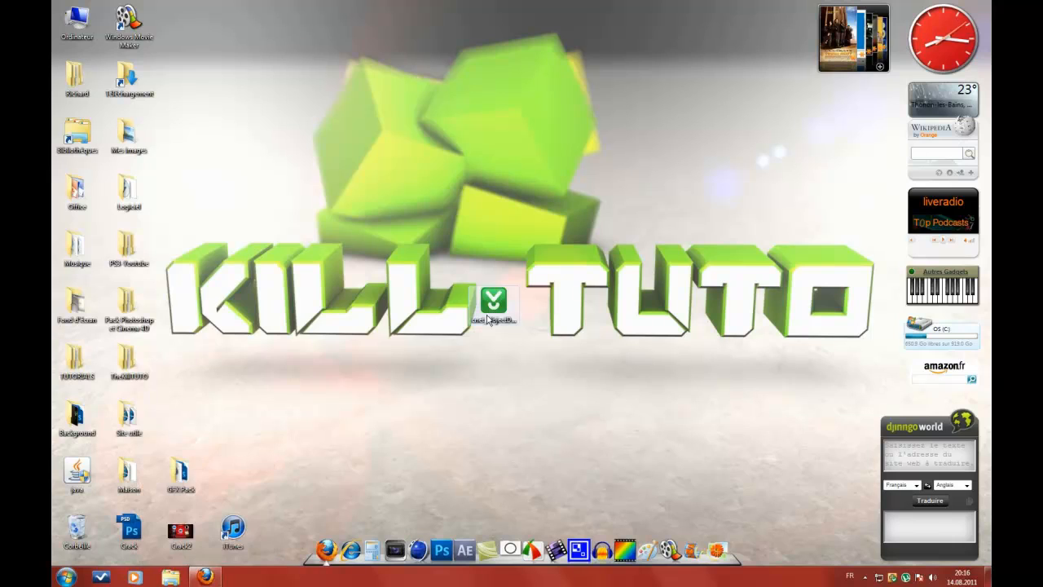
mouse_move(938, 244)
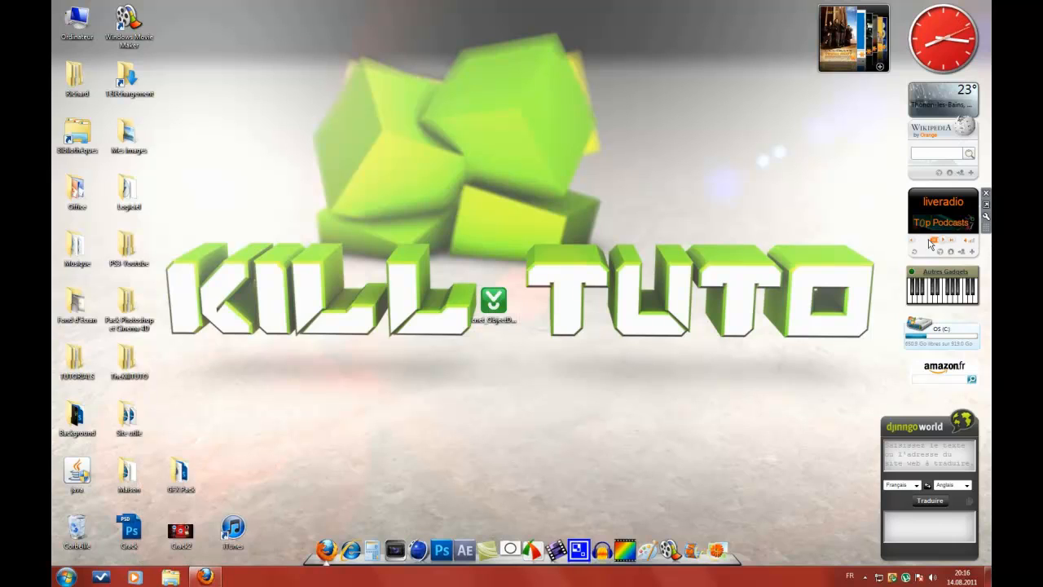